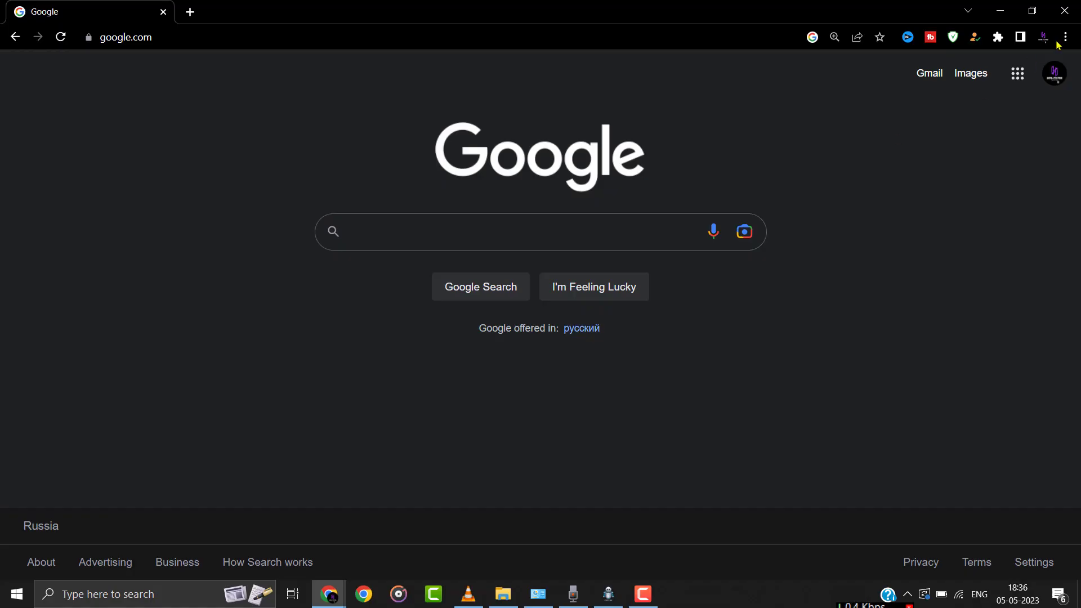
Step: Switch Chrome's Safe Browsing to 'No protection (not recommended)' and confirm Turn off
{"action": "left_click", "coordinate": [1065, 38]}
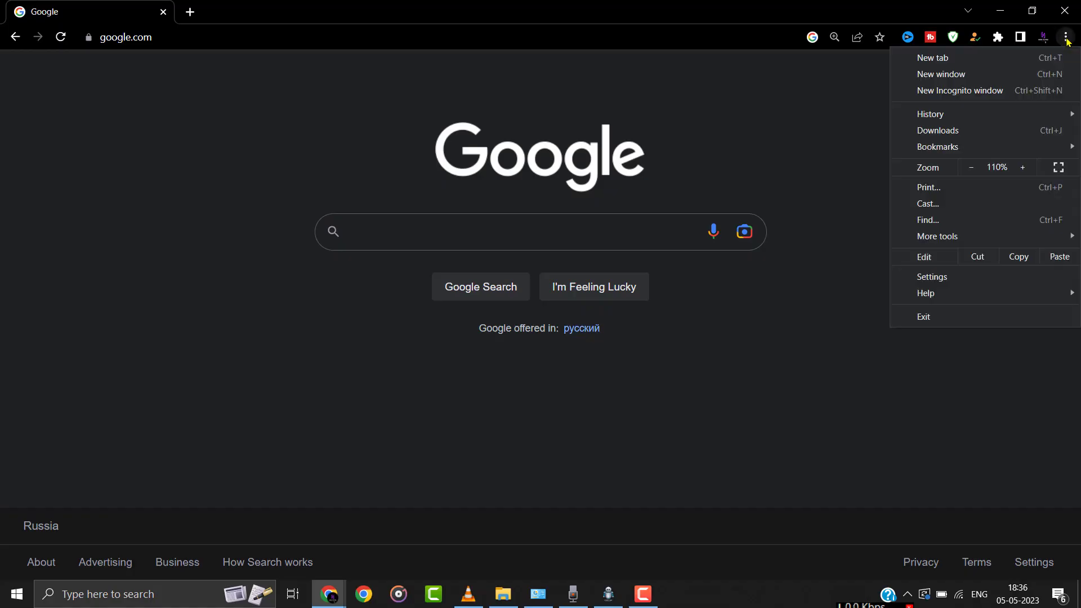
{"action": "left_click", "coordinate": [940, 277]}
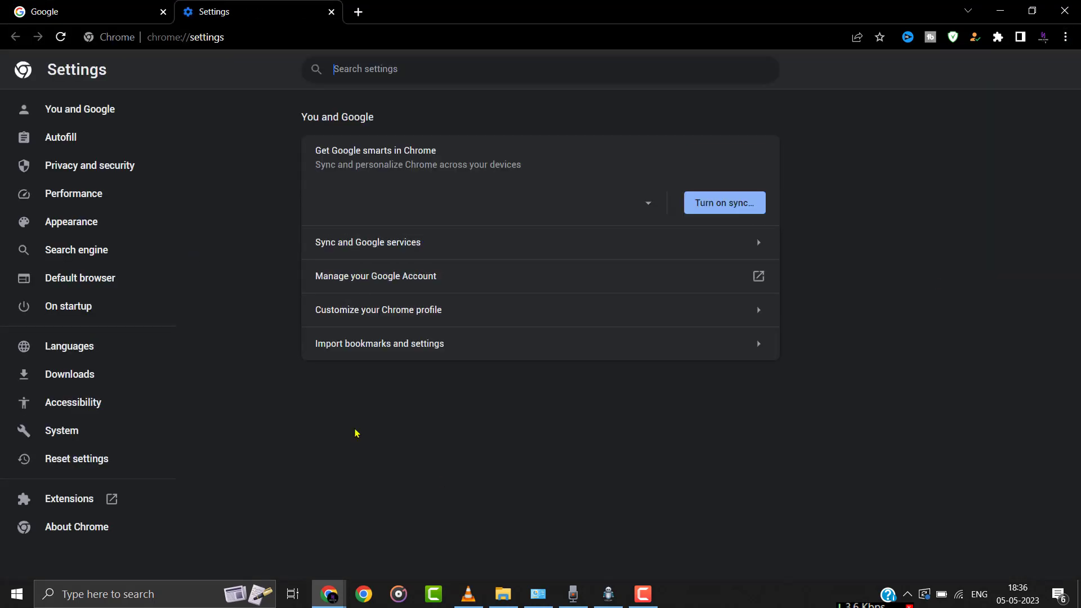
{"action": "left_click", "coordinate": [133, 168]}
{"action": "scroll", "coordinate": [634, 471], "scroll_direction": "down", "scroll_amount": 2}
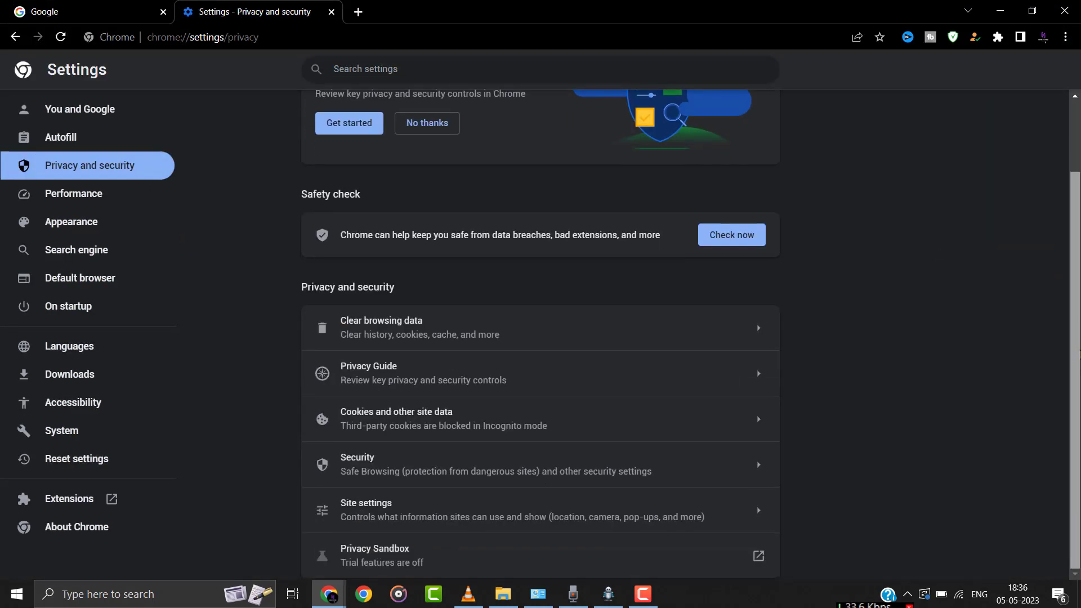
{"action": "left_click", "coordinate": [635, 471]}
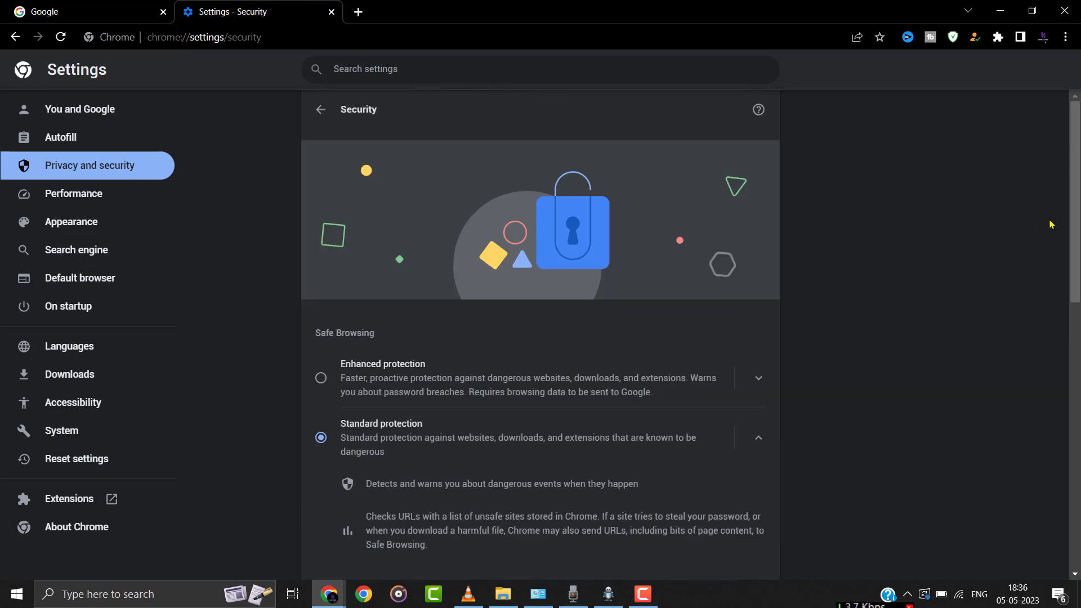
{"action": "scroll", "coordinate": [1051, 224], "scroll_direction": "down", "scroll_amount": 5}
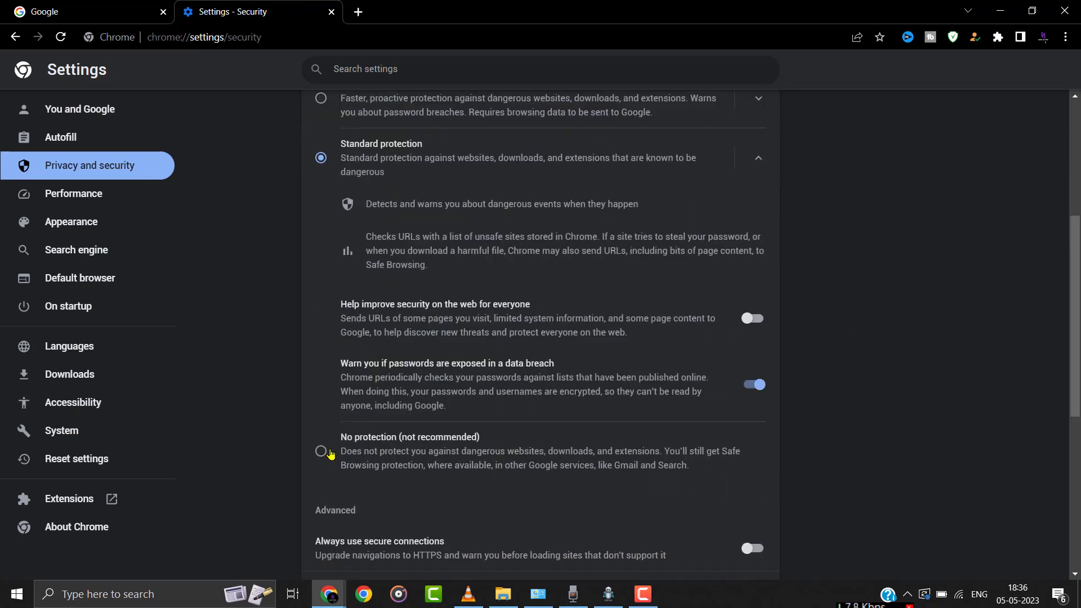
{"action": "left_click", "coordinate": [322, 452]}
{"action": "left_click", "coordinate": [680, 365]}
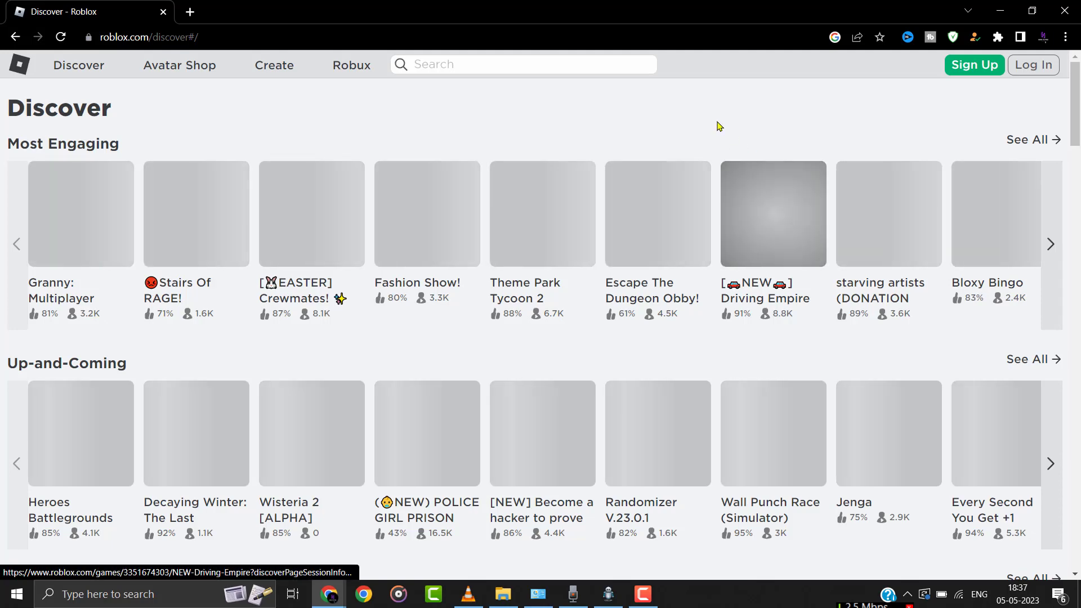
Step: Inspect the Roblox page's Application storage down to Clear site data, then close DevTools
{"action": "right_click", "coordinate": [415, 349]}
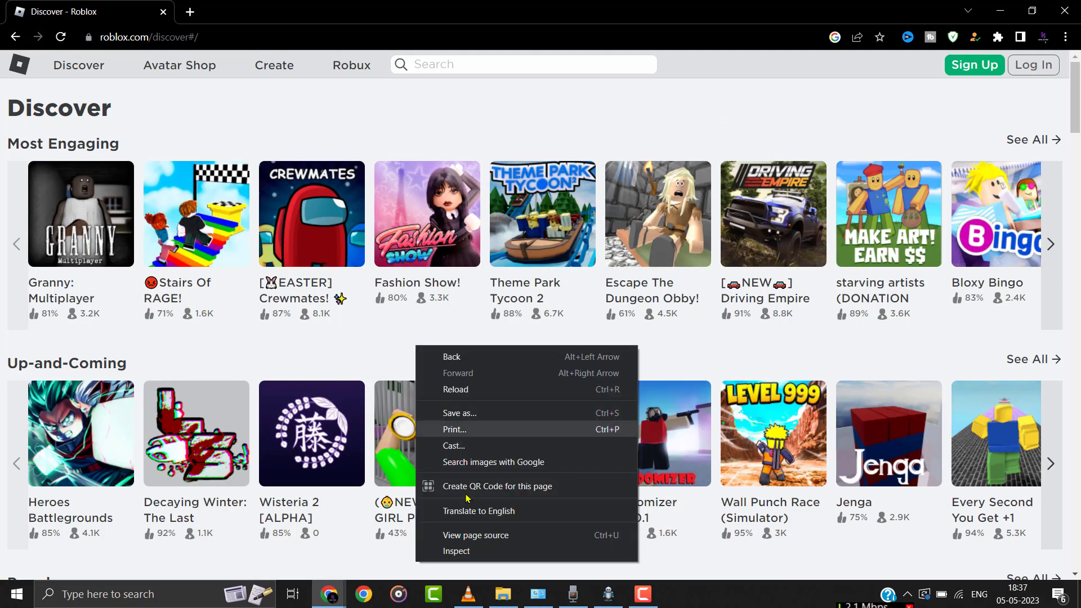
{"action": "left_click", "coordinate": [465, 552]}
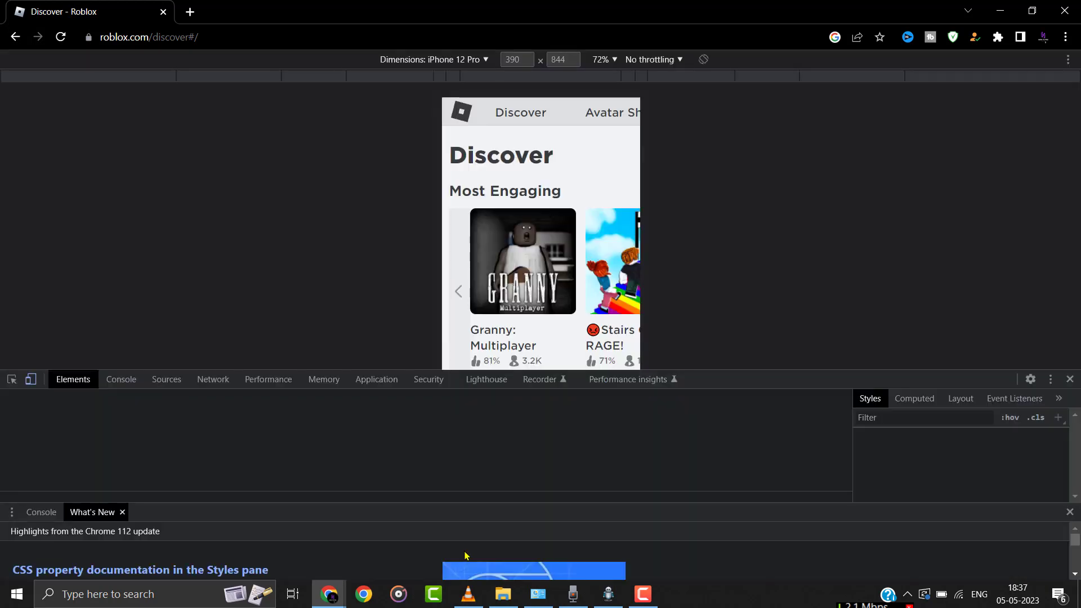
{"action": "left_click", "coordinate": [375, 380]}
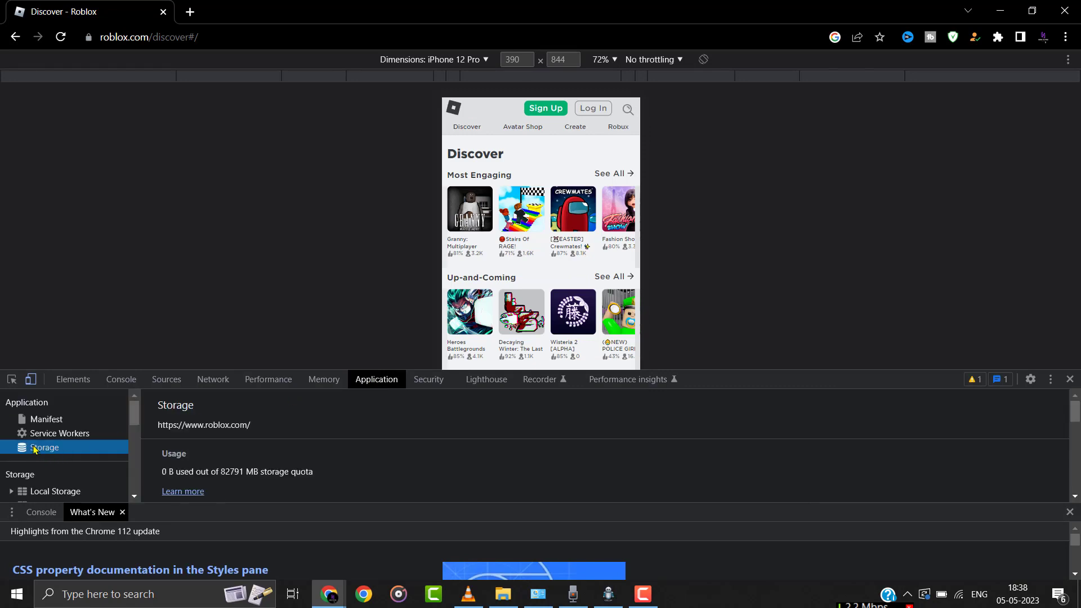
{"action": "left_click_drag", "start_coordinate": [1075, 411], "coordinate": [1075, 453]}
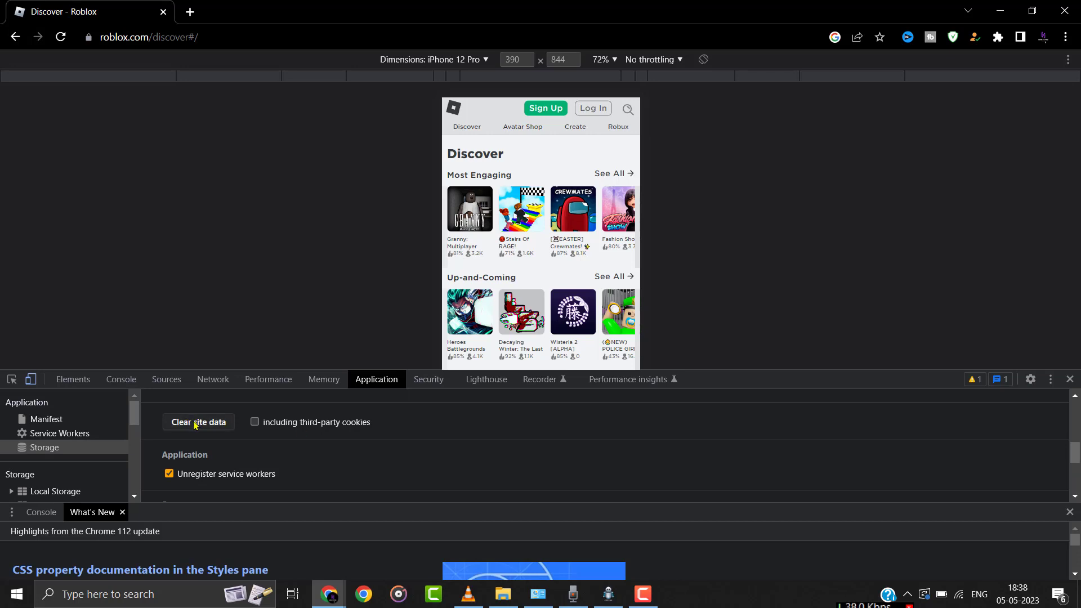
{"action": "left_click", "coordinate": [1070, 379]}
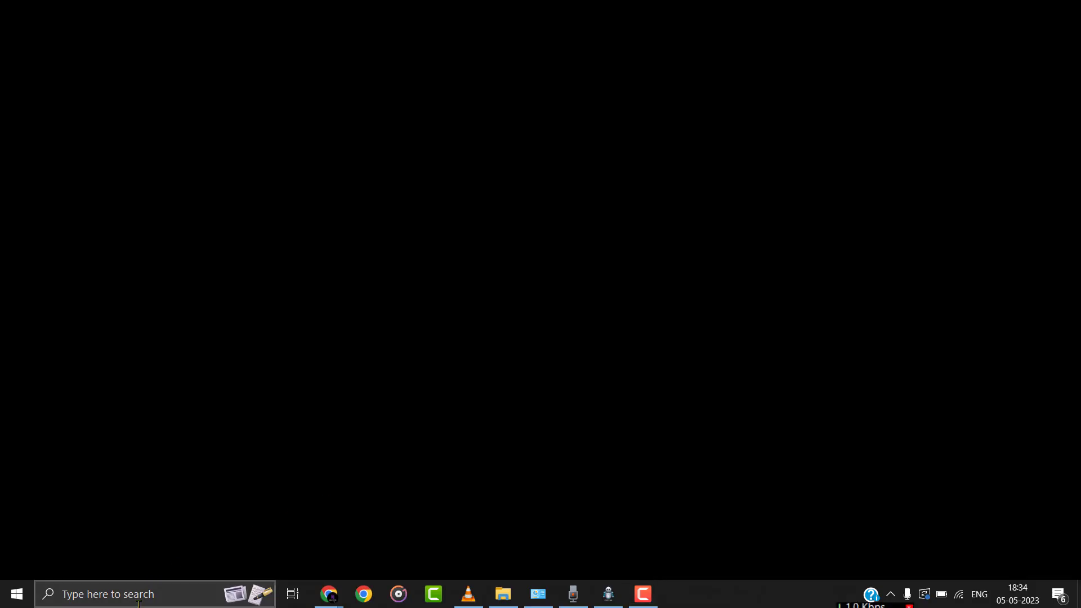
Step: Open the %localappdata% folder through the Run dialog
{"action": "left_click", "coordinate": [139, 600]}
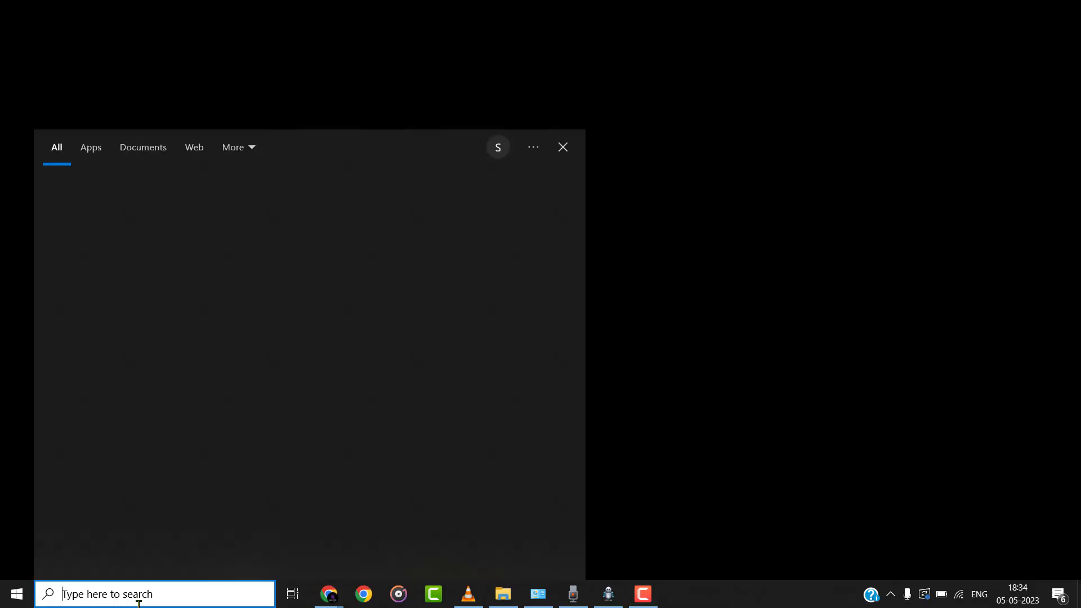
{"action": "type", "text": "run"}
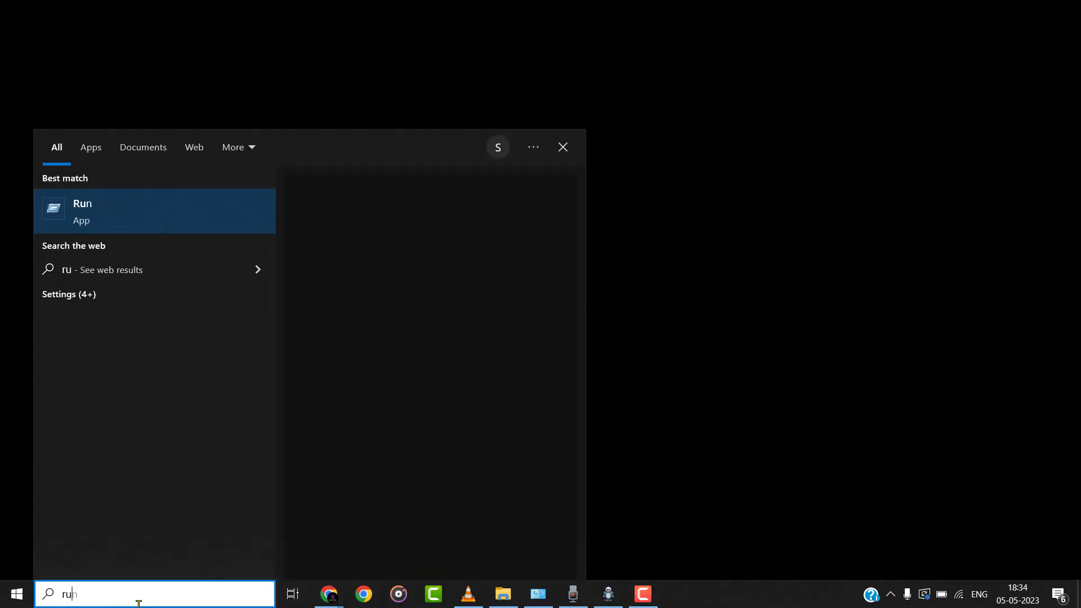
{"action": "left_click", "coordinate": [183, 230]}
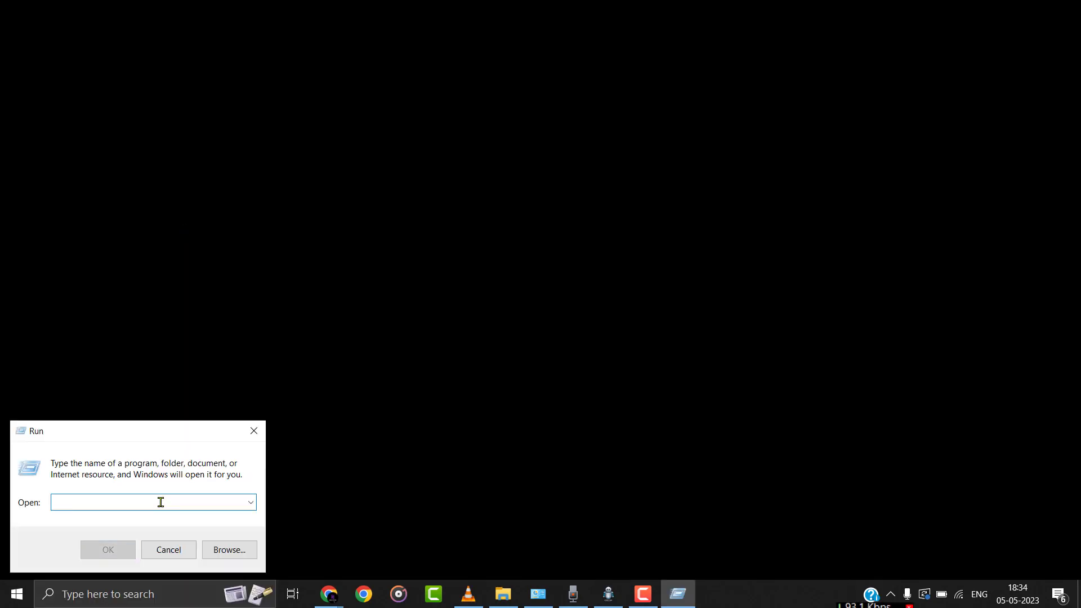
{"action": "type", "text": "%localapp"}
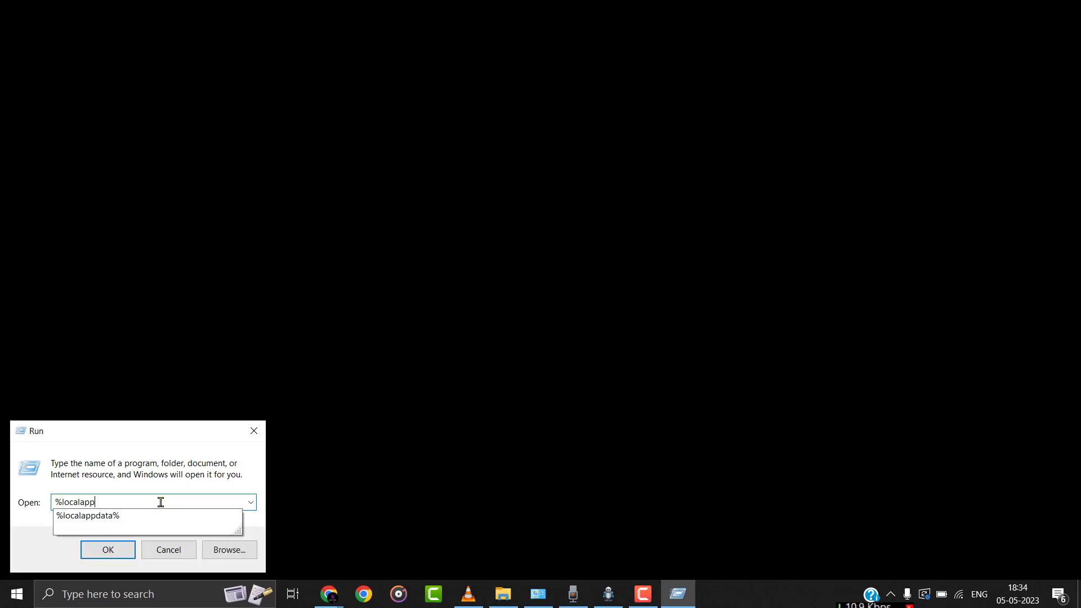
{"action": "type", "text": "data%"}
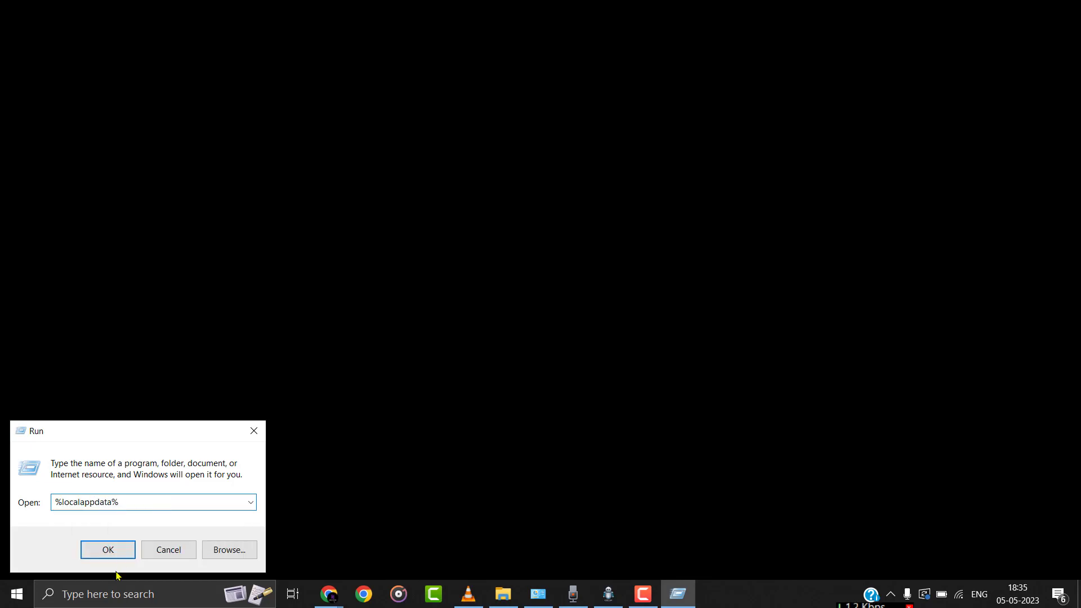
{"action": "left_click", "coordinate": [107, 550]}
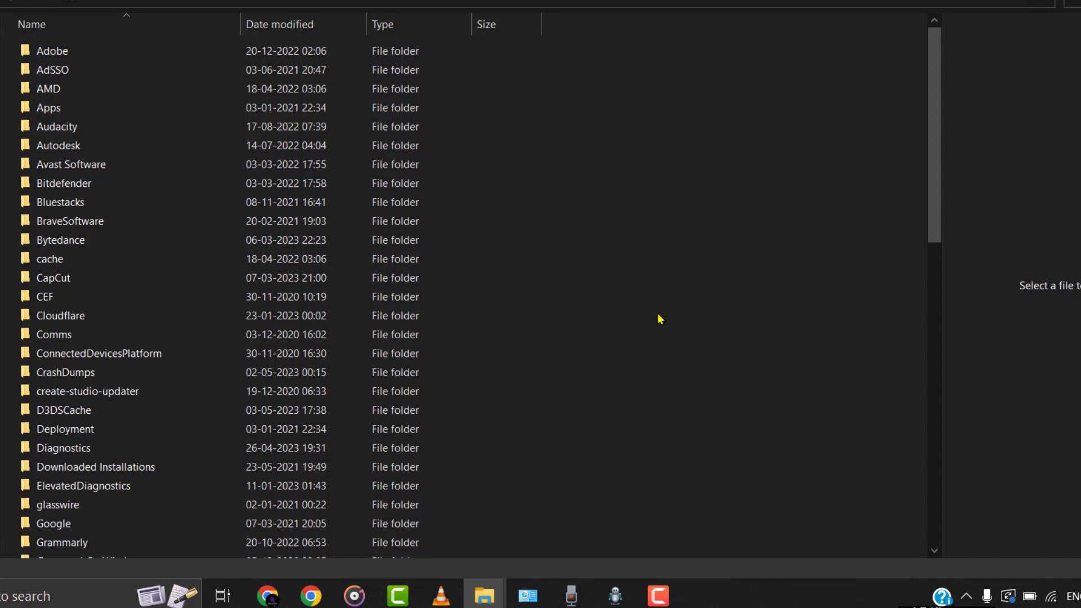
Step: Open the Temp folder and delete the Roblox folder inside it
{"action": "left_click_drag", "start_coordinate": [934, 210], "coordinate": [935, 498]}
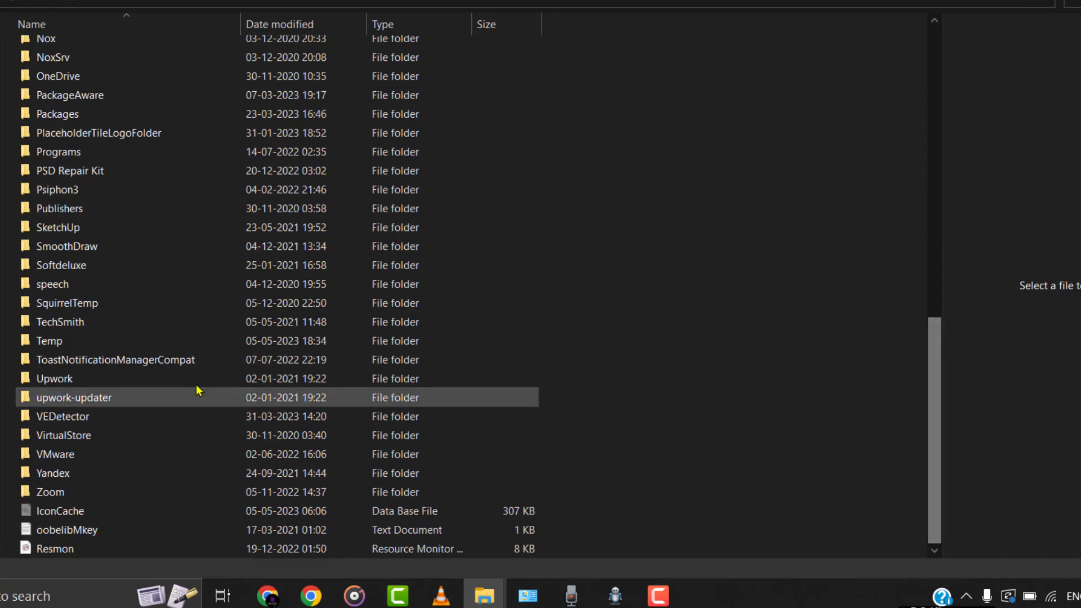
{"action": "double_click", "coordinate": [63, 340]}
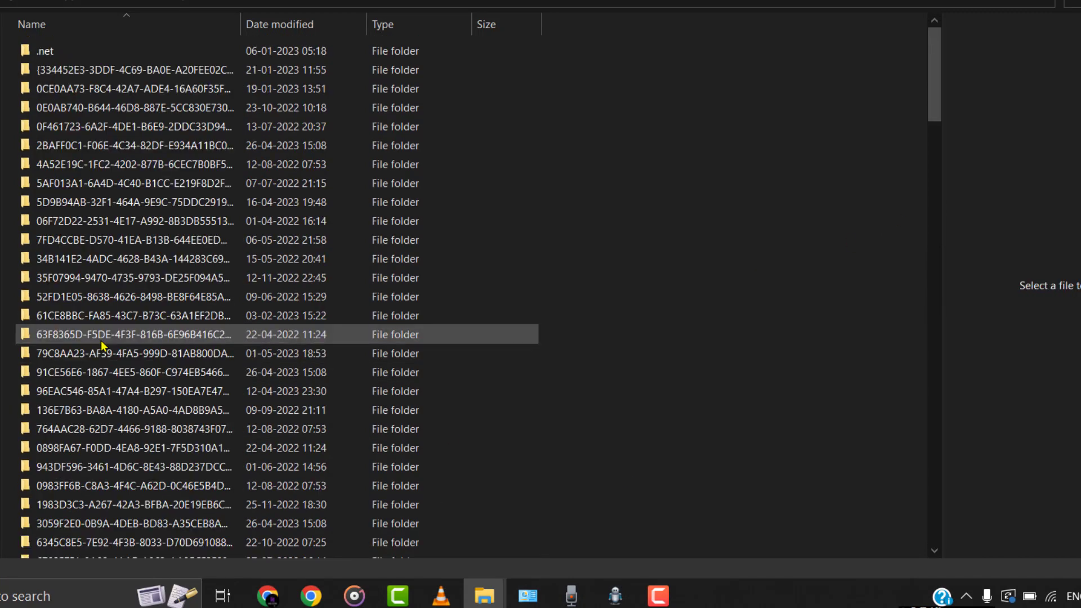
{"action": "left_click_drag", "start_coordinate": [935, 115], "coordinate": [935, 197]}
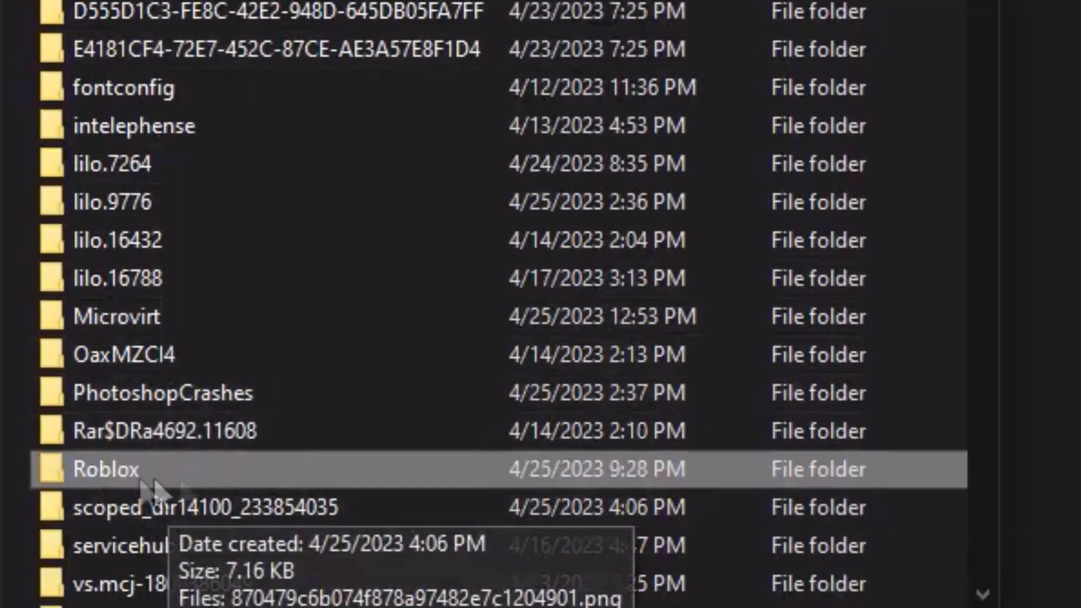
{"action": "right_click", "coordinate": [164, 478]}
{"action": "left_click", "coordinate": [272, 354]}
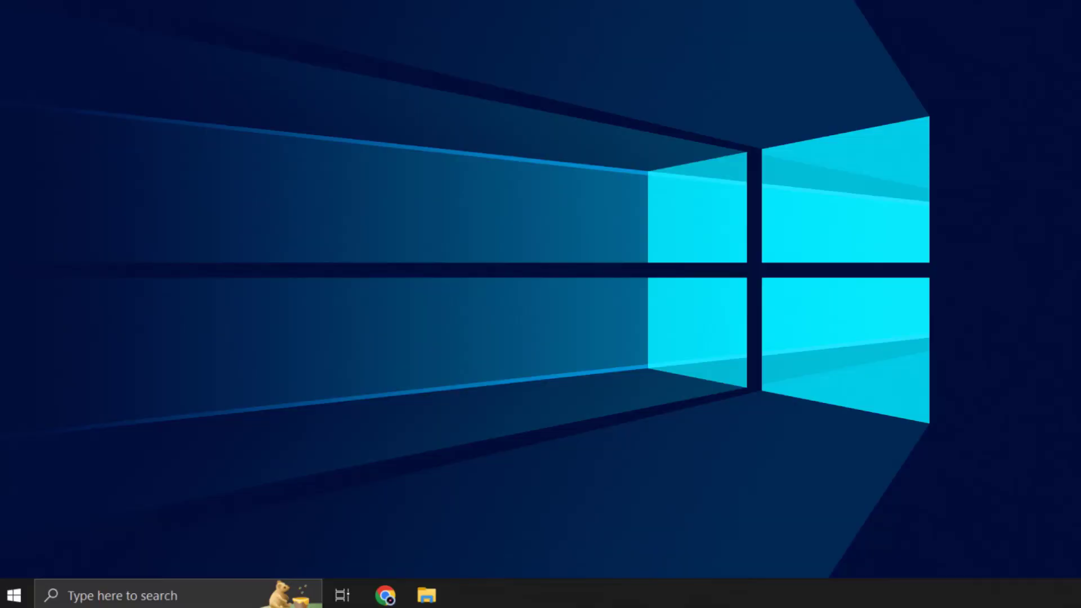
Step: Open the Wi-Fi adapter's properties from Control Panel's Network and Sharing Center
{"action": "left_click", "coordinate": [207, 587]}
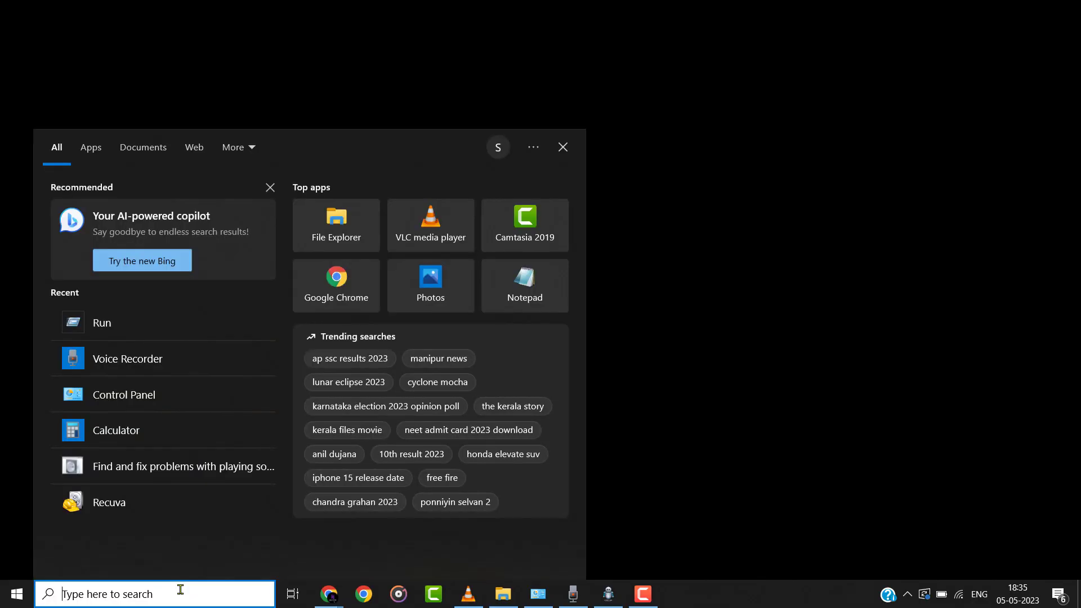
{"action": "type", "text": "con"}
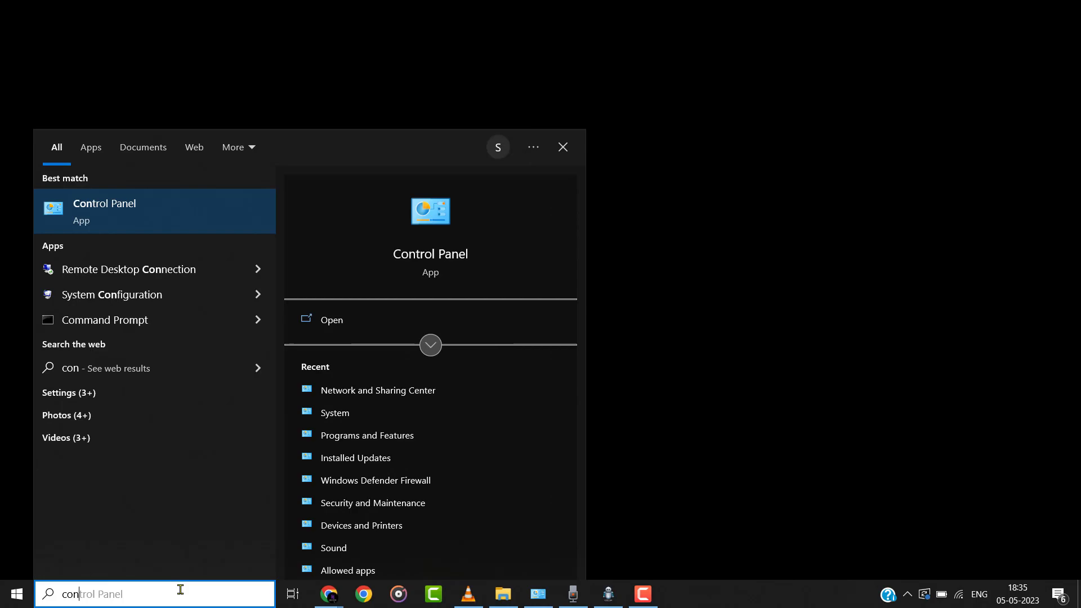
{"action": "key", "text": "Return"}
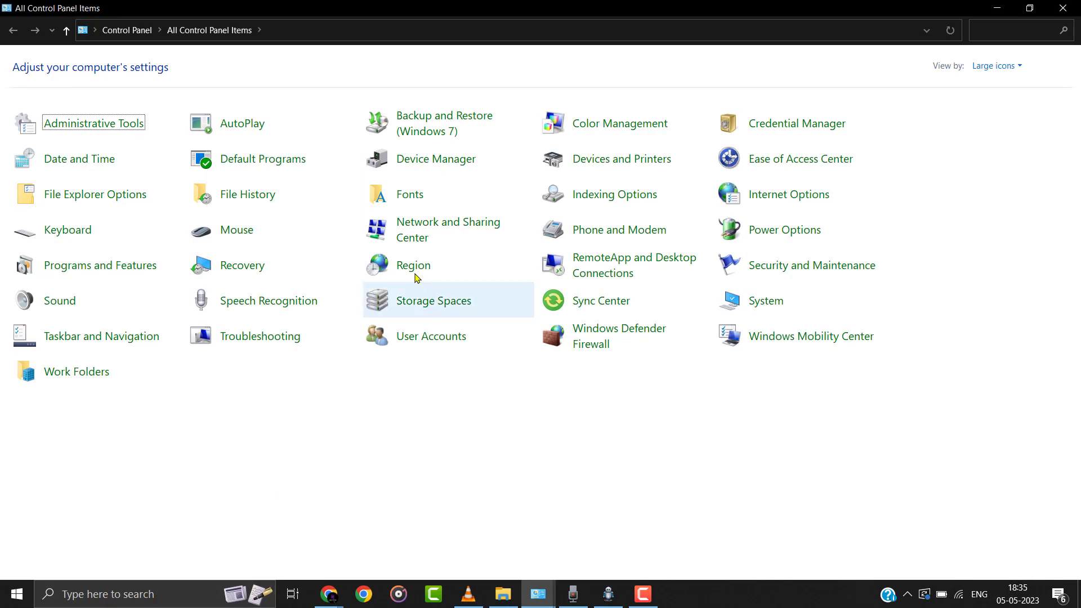
{"action": "left_click", "coordinate": [420, 233]}
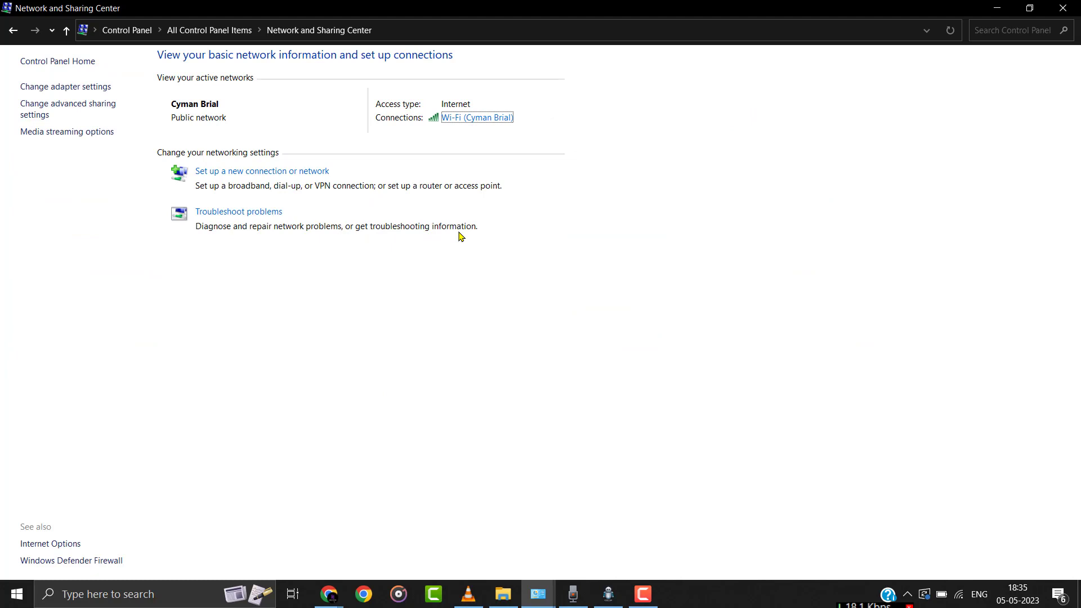
{"action": "left_click", "coordinate": [476, 120]}
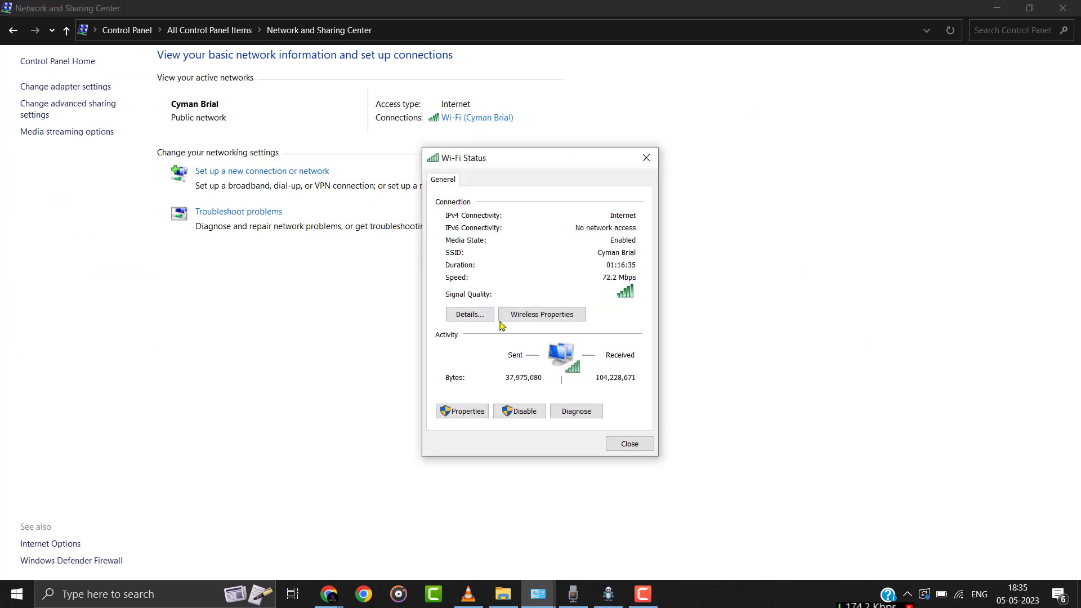
{"action": "left_click", "coordinate": [472, 411]}
{"action": "left_click_drag", "start_coordinate": [666, 324], "coordinate": [666, 338]}
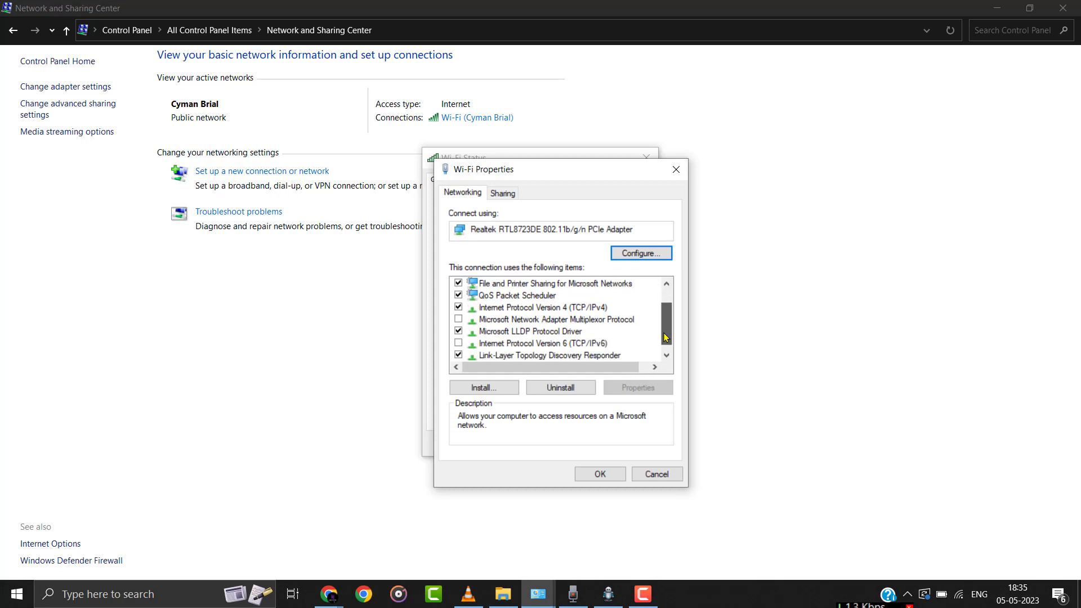
Step: Set IPv4 DNS servers to 8.8.8.8 and 8.8.4.4, turn off IPv6, and save
{"action": "left_click", "coordinate": [542, 308]}
{"action": "left_click", "coordinate": [639, 387]}
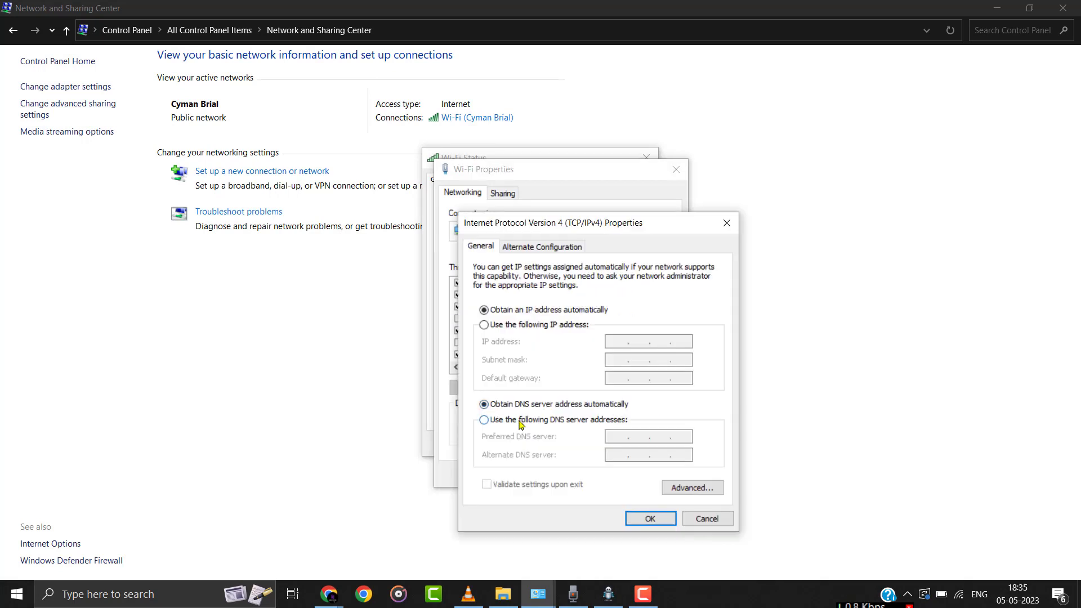
{"action": "key", "text": "alt+e"}
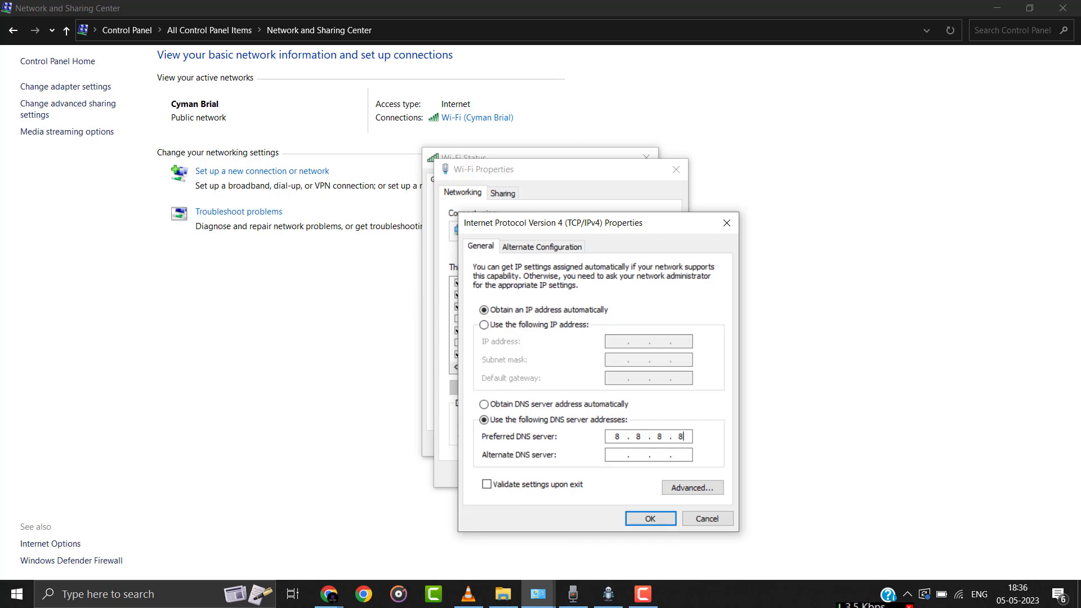
{"action": "left_click", "coordinate": [620, 451]}
{"action": "left_click", "coordinate": [651, 518]}
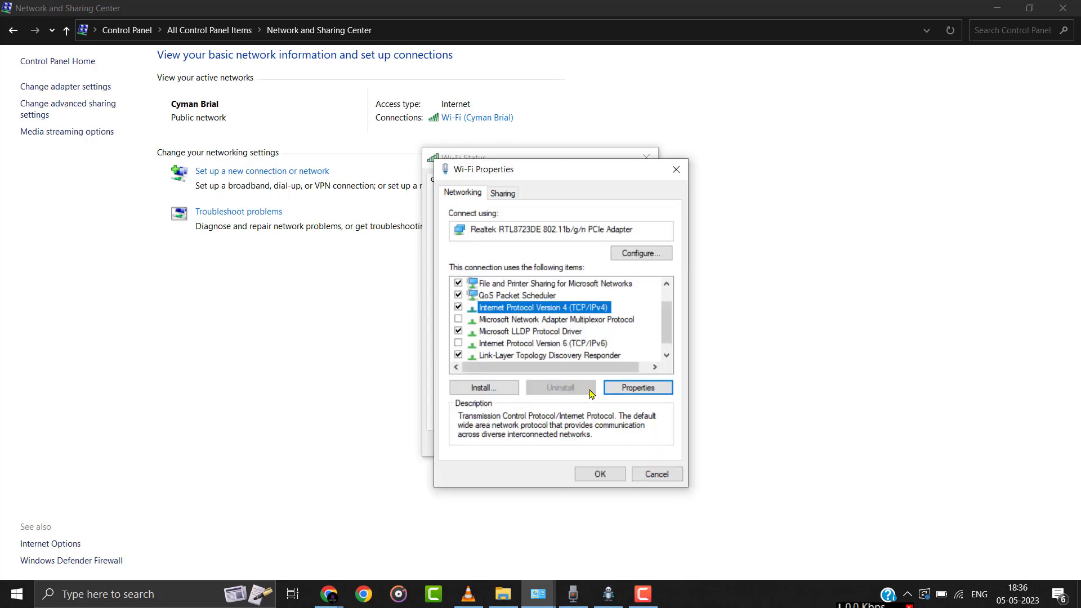
{"action": "left_click", "coordinate": [558, 344]}
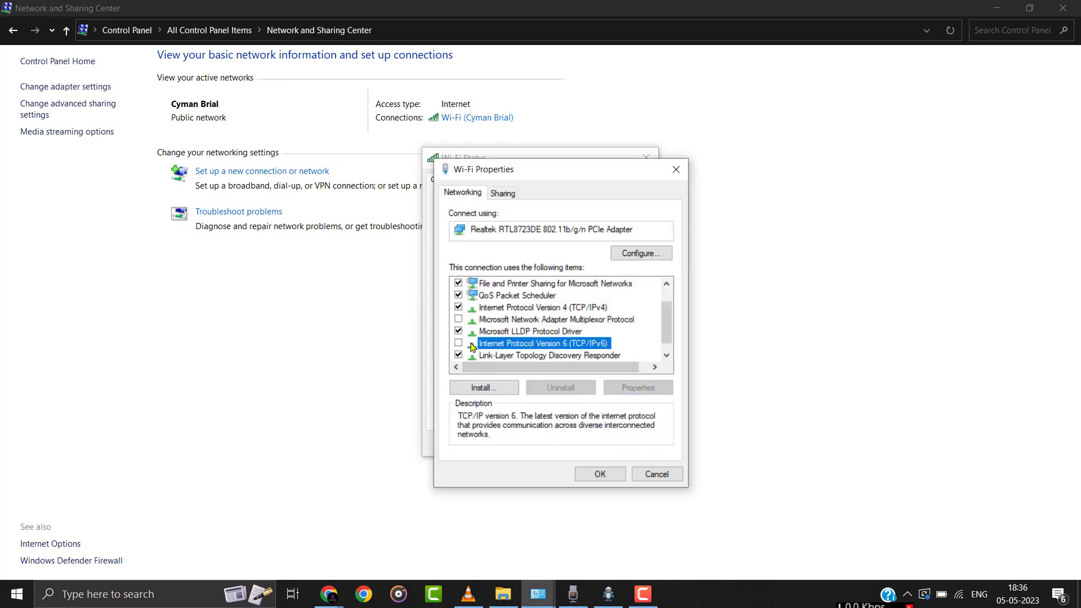
{"action": "left_click", "coordinate": [607, 473]}
{"action": "left_click", "coordinate": [126, 593]}
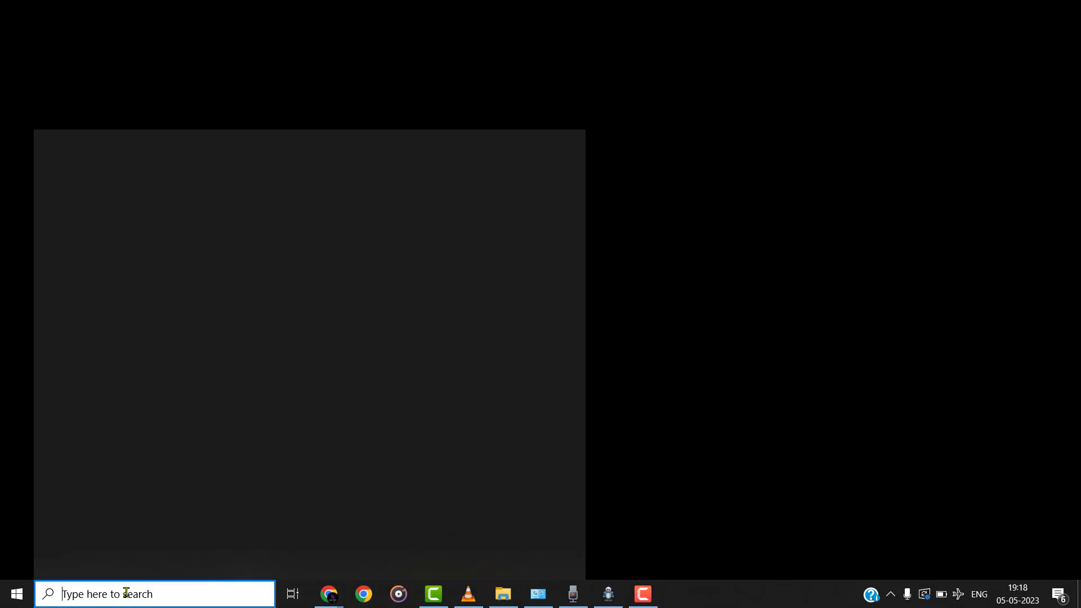
Step: Run the netsh reset and ipconfig /registerdns commands in an administrator Command Prompt
{"action": "type", "text": "cmd"}
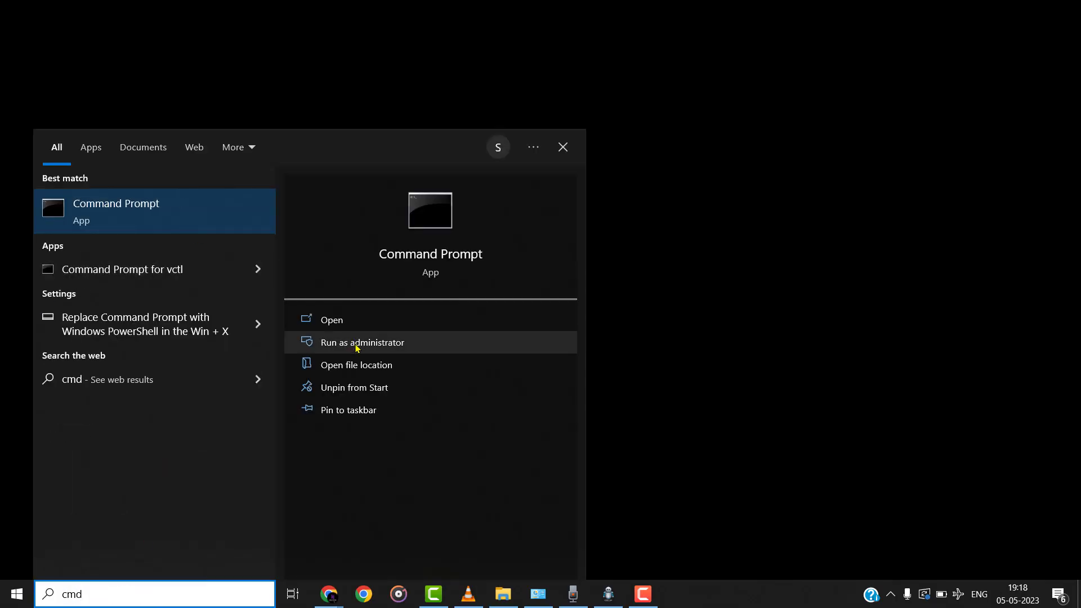
{"action": "left_click", "coordinate": [356, 346]}
{"action": "type", "text": "netsh int ip reset netsh winhttp reset proxy netsh winsock reset ipconfig /registerdns"}
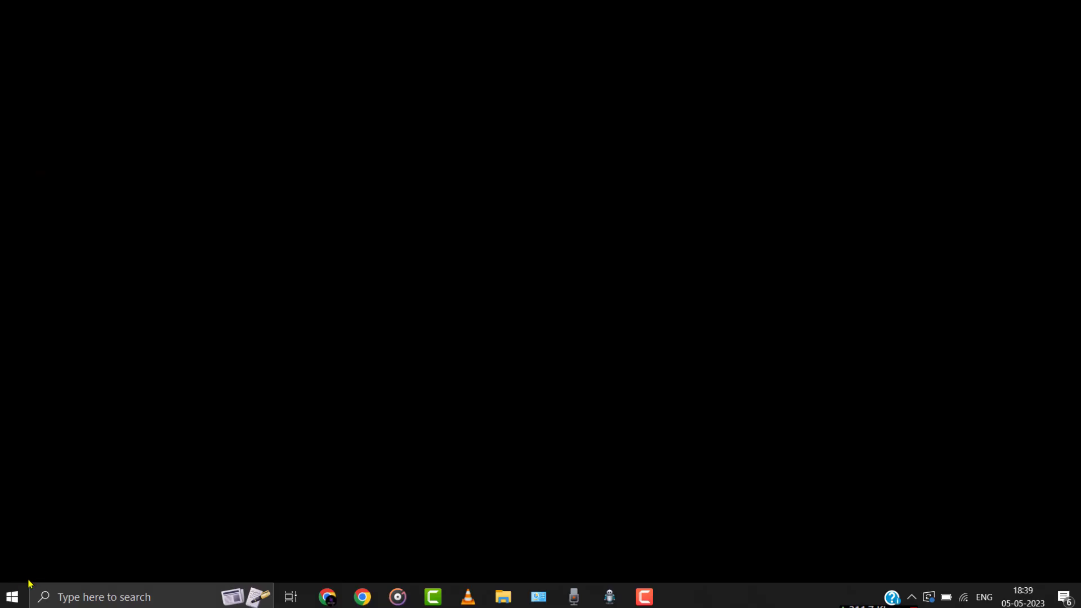
Step: Restart the PC from the Start power menu and enter %localappdata% in Run
{"action": "left_click", "coordinate": [13, 595]}
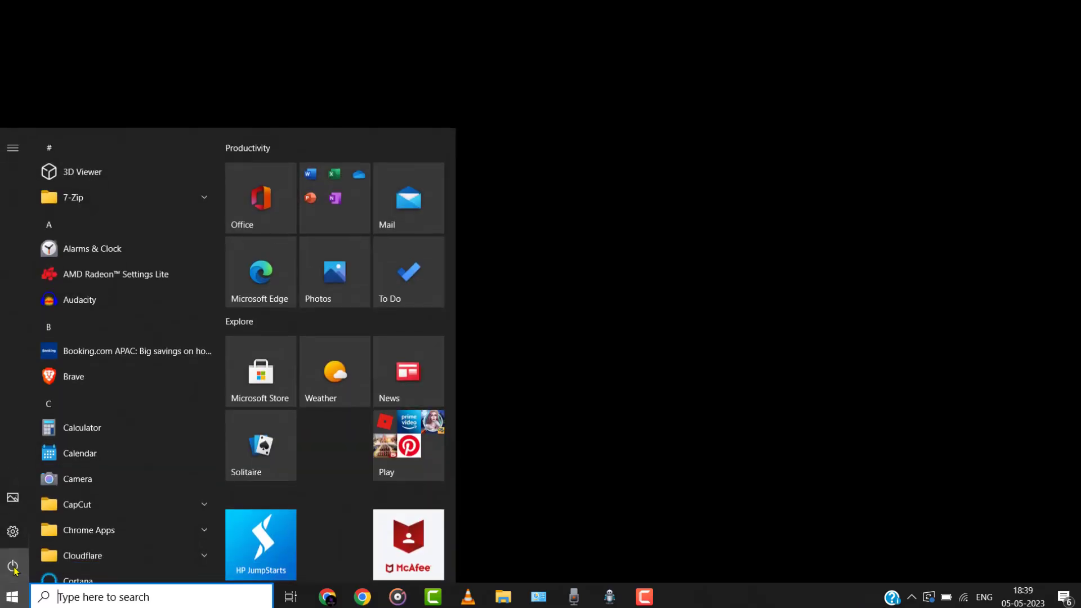
{"action": "left_click", "coordinate": [15, 569]}
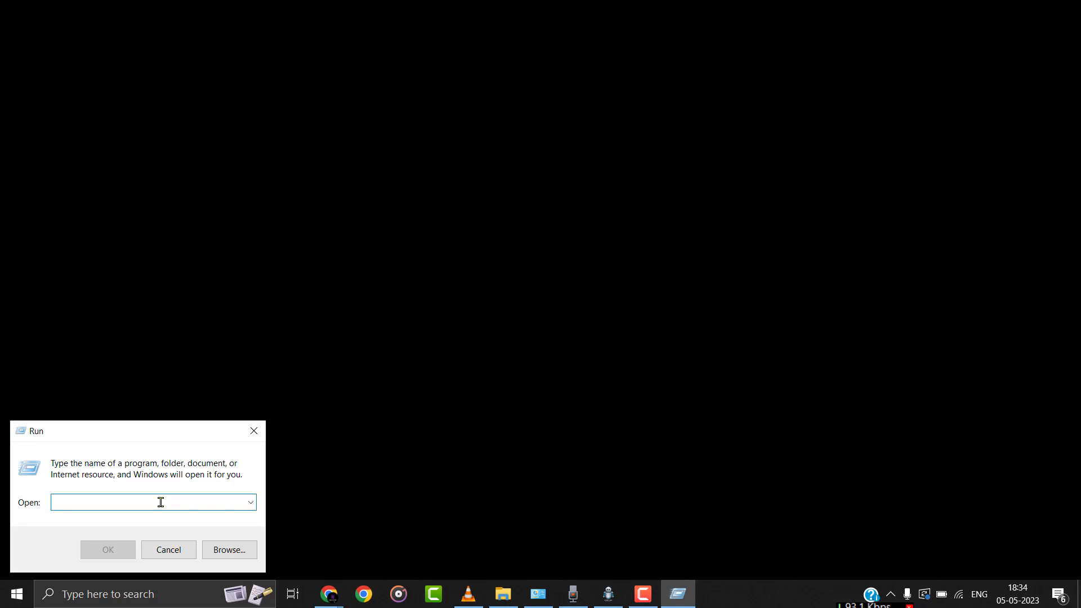
{"action": "type", "text": "%localapp"}
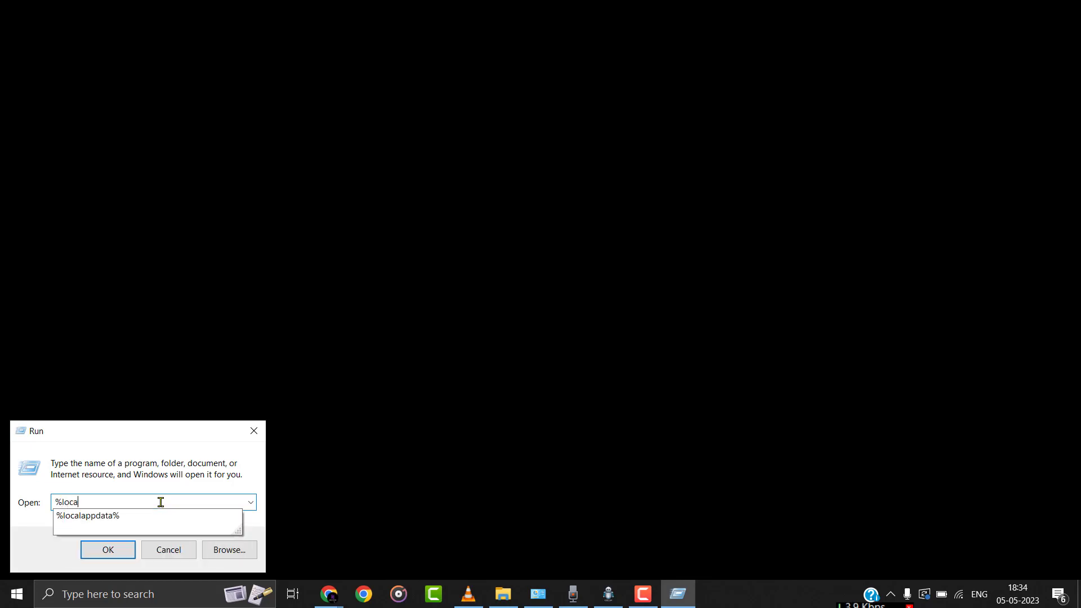
{"action": "type", "text": "data%"}
Step: Open %localappdata%, go into Temp, and delete the Roblox folder again
{"action": "left_click", "coordinate": [116, 554]}
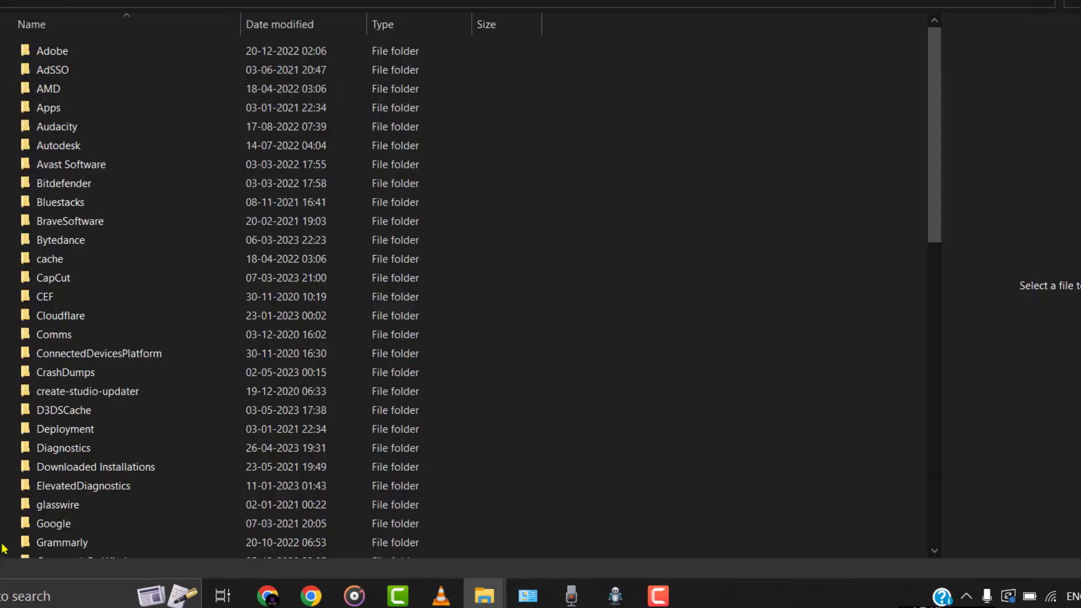
{"action": "left_click_drag", "start_coordinate": [930, 209], "coordinate": [930, 498]}
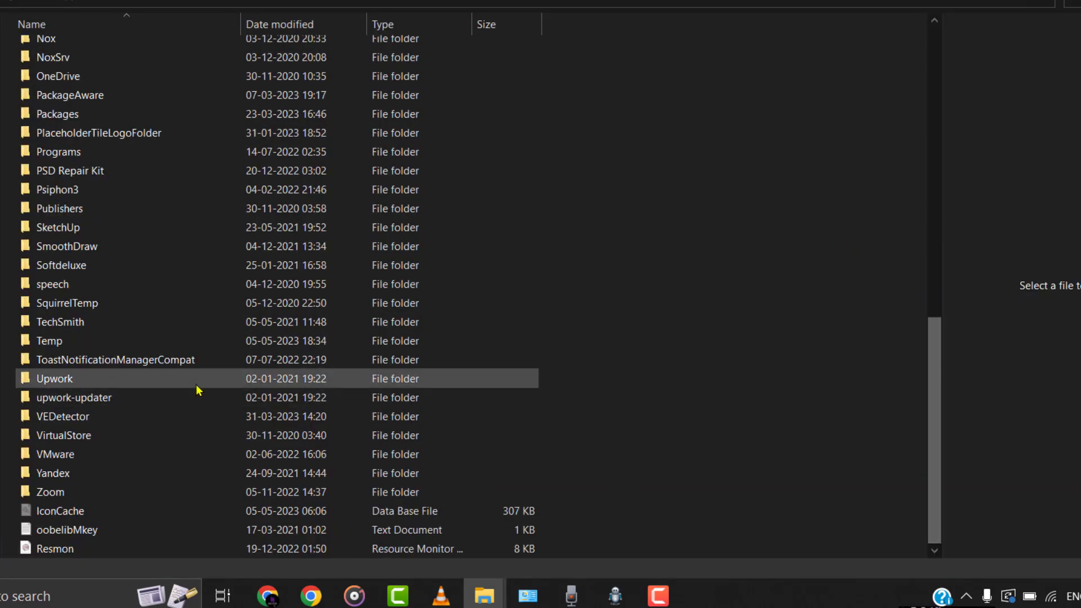
{"action": "left_click", "coordinate": [79, 341]}
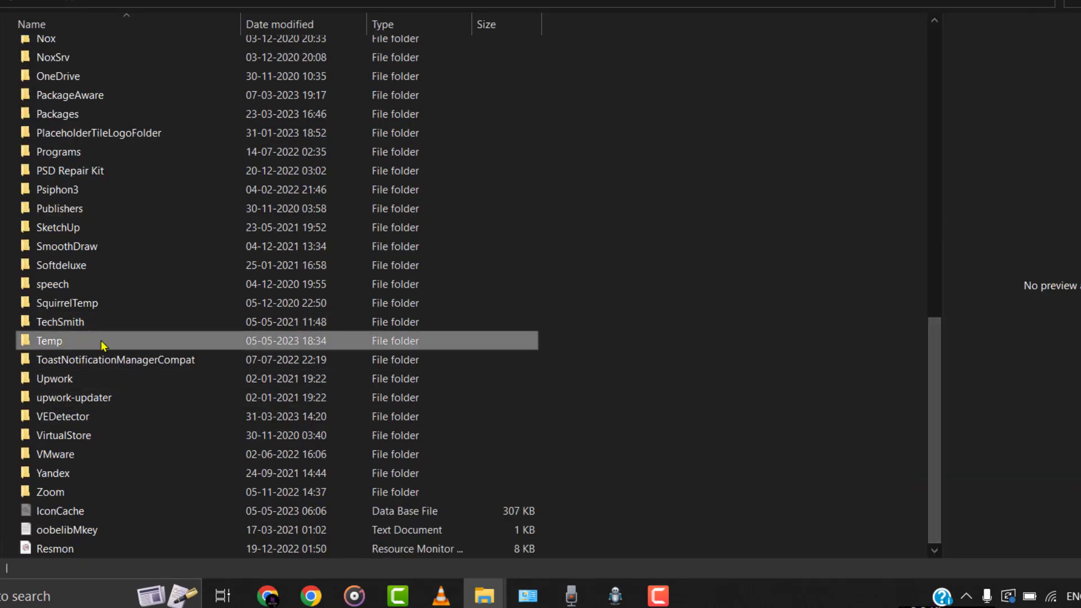
{"action": "double_click", "coordinate": [79, 340]}
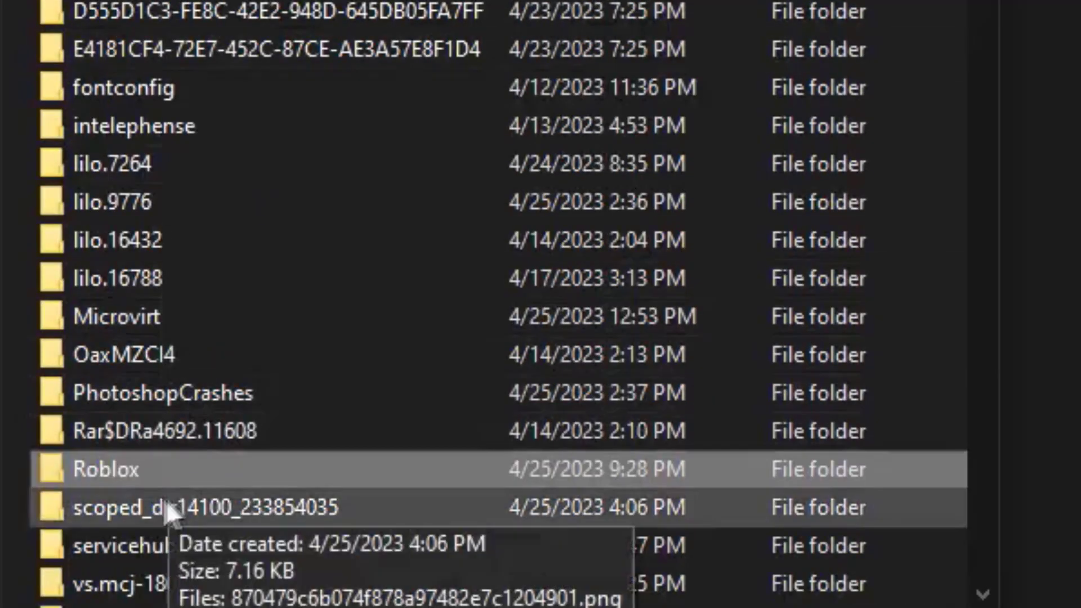
{"action": "right_click", "coordinate": [164, 477]}
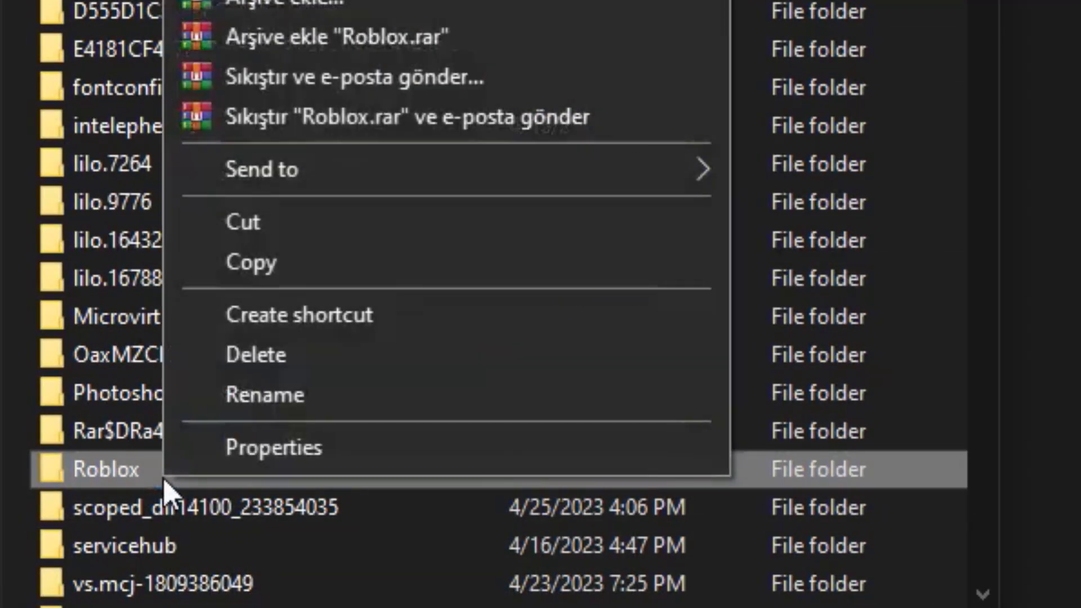
{"action": "left_click", "coordinate": [273, 354]}
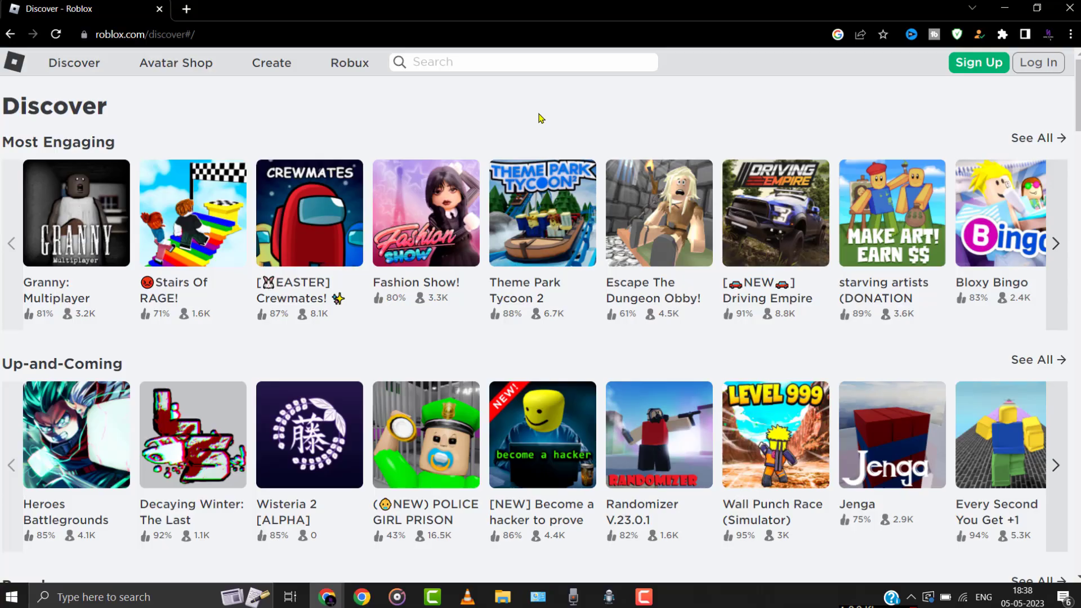
Step: Download RobloxPlayerLauncher.exe from the Granny: Multiplayer page and choose Run at the warning
{"action": "left_click", "coordinate": [118, 218]}
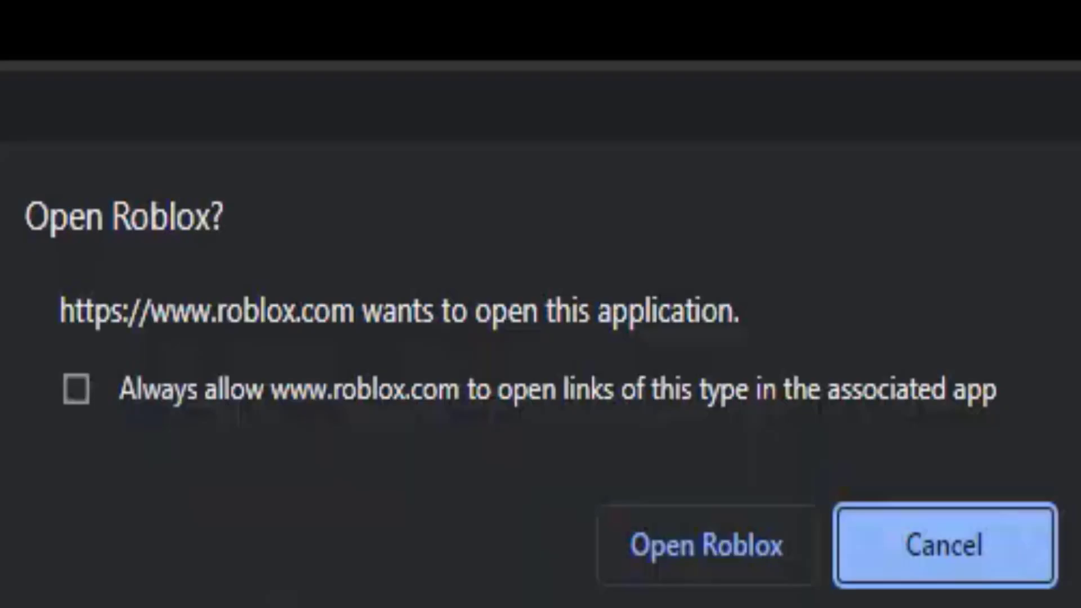
{"action": "left_click", "coordinate": [901, 515]}
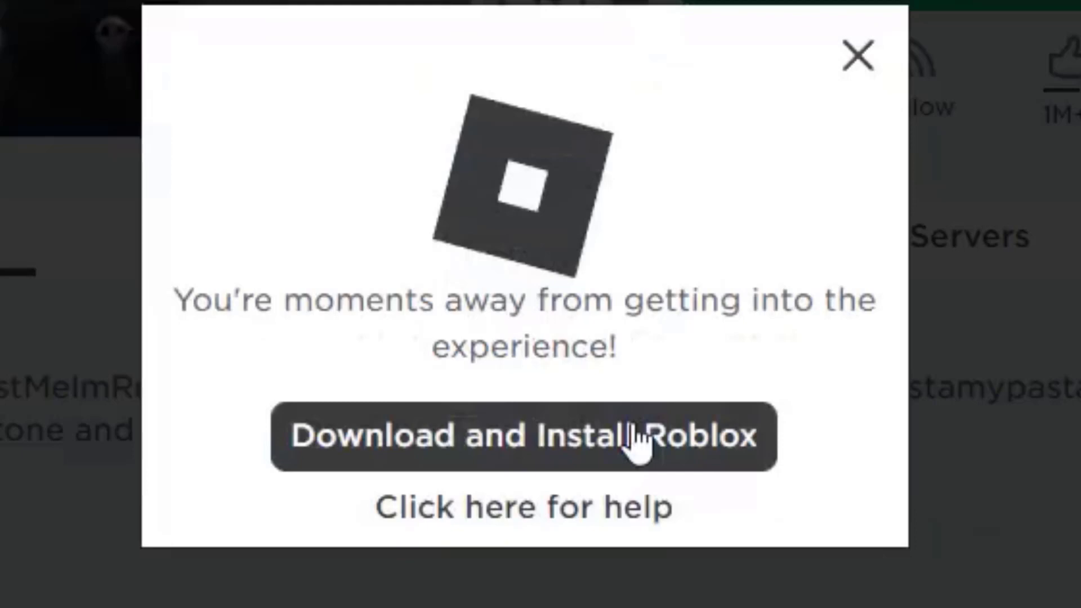
{"action": "left_click", "coordinate": [636, 436]}
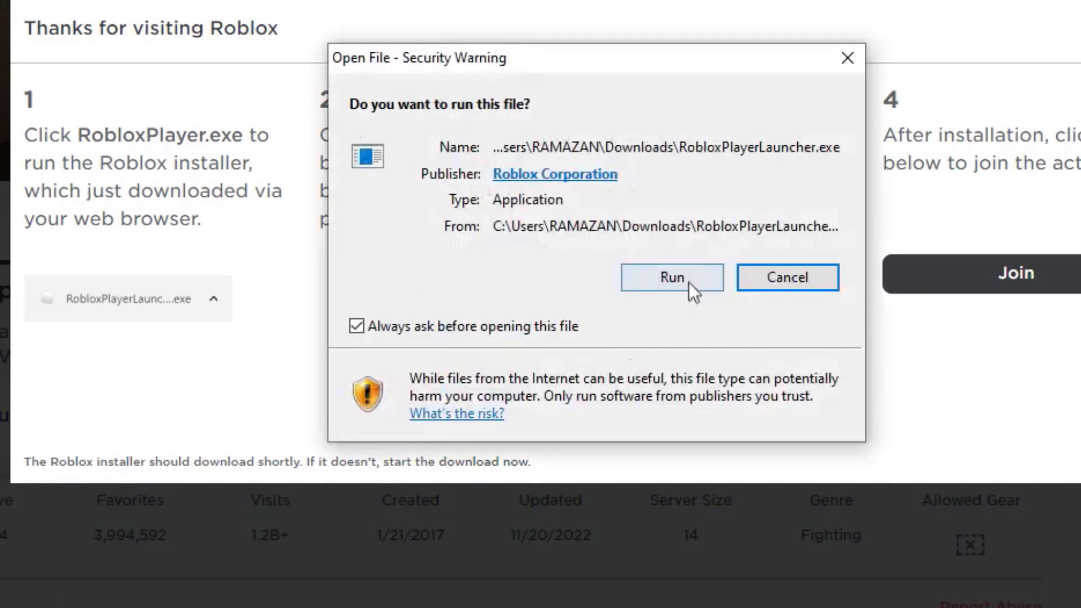
{"action": "left_click", "coordinate": [687, 282]}
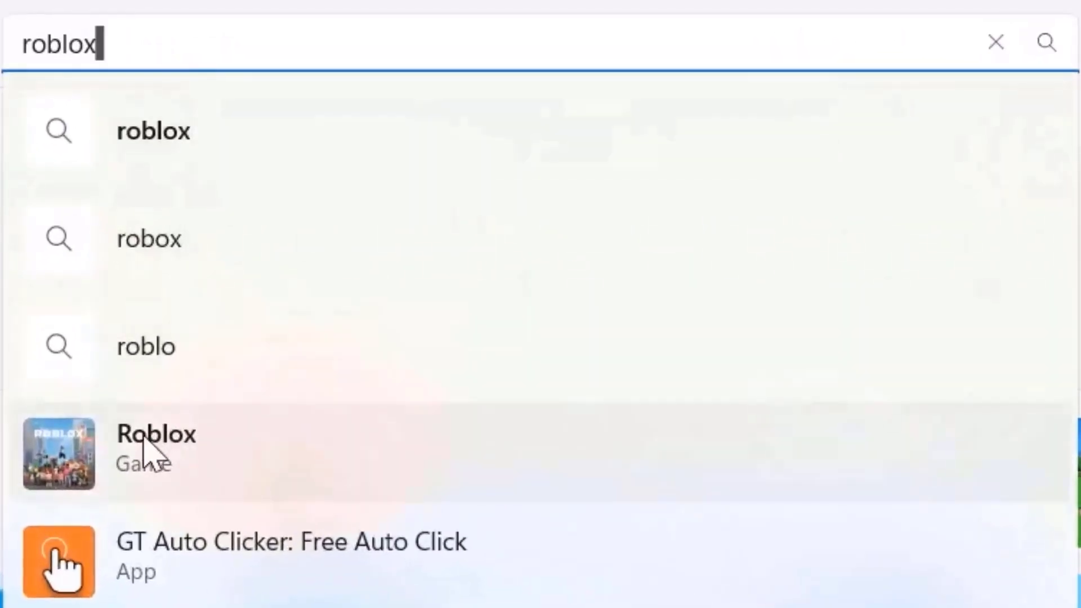
Step: Select the Roblox Game suggestion in the Microsoft Store search
{"action": "left_click", "coordinate": [145, 446]}
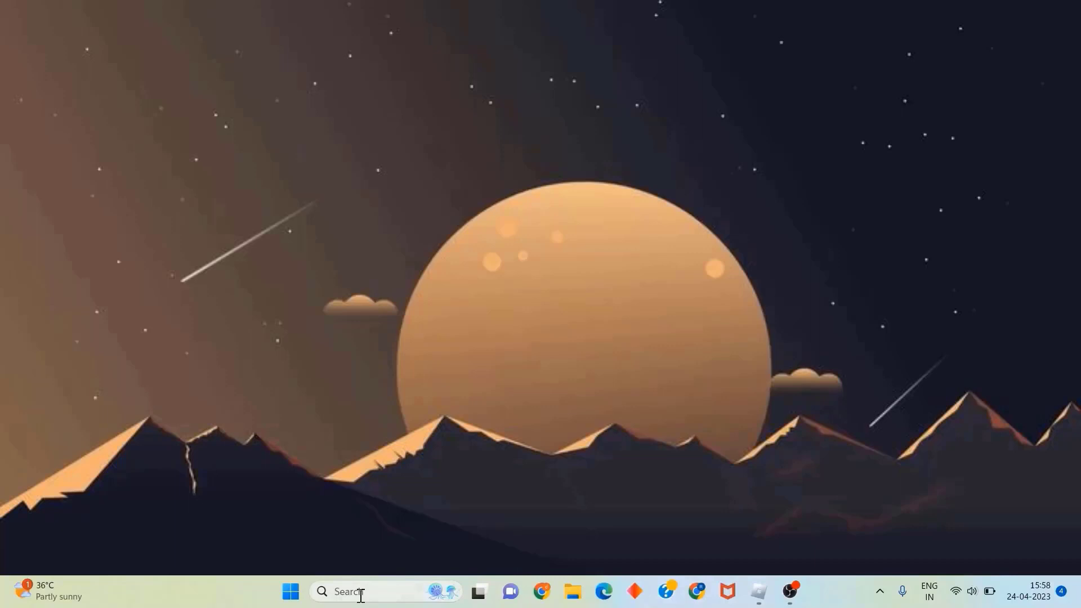
Step: Open Settings and go to Apps > Installed apps
{"action": "left_click", "coordinate": [361, 593]}
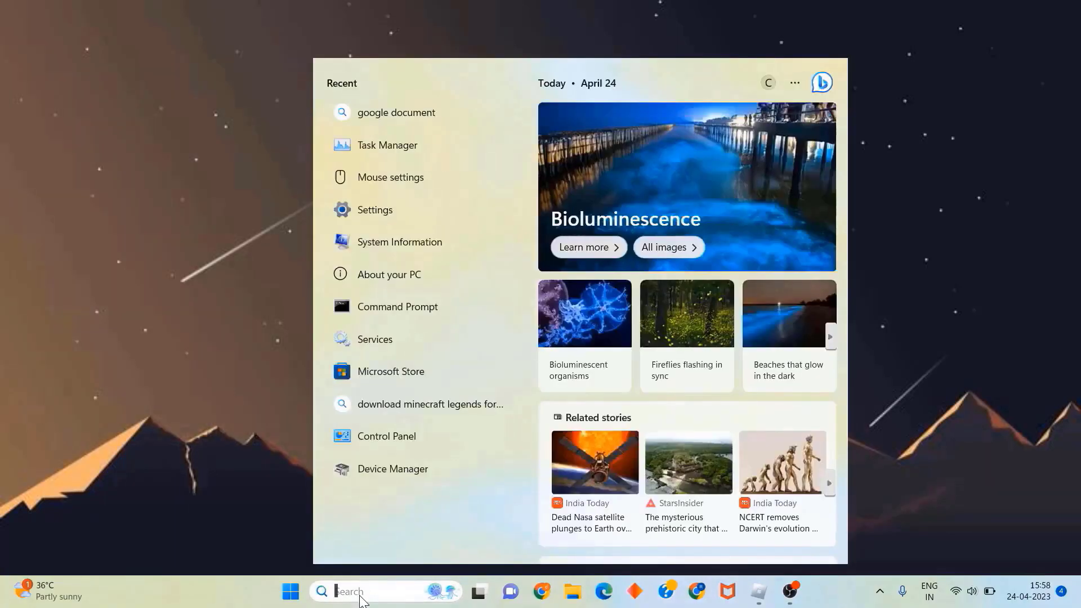
{"action": "type", "text": "settings"}
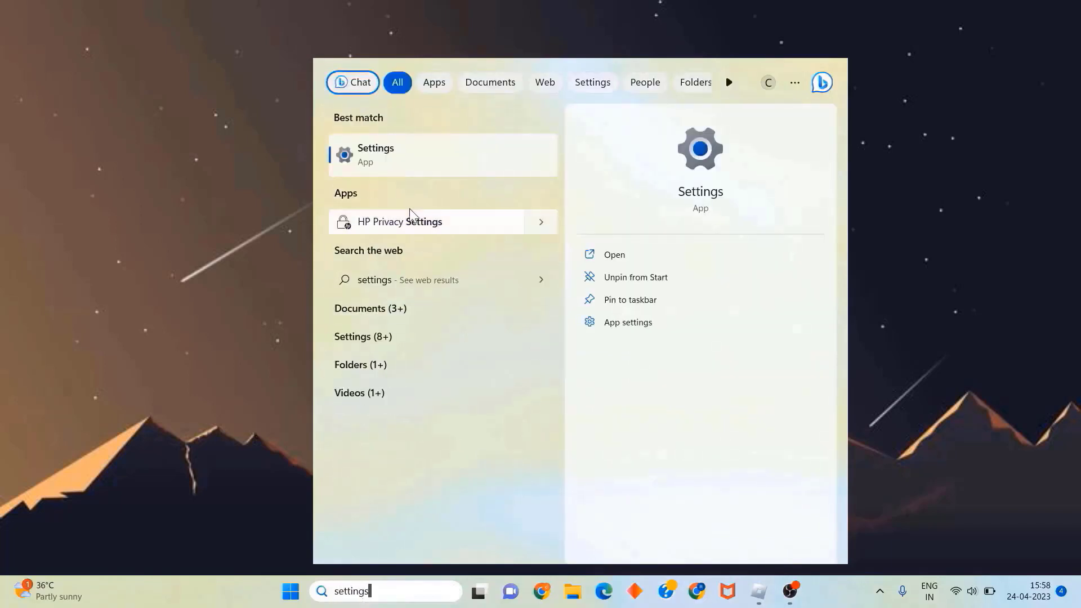
{"action": "left_click", "coordinate": [397, 157]}
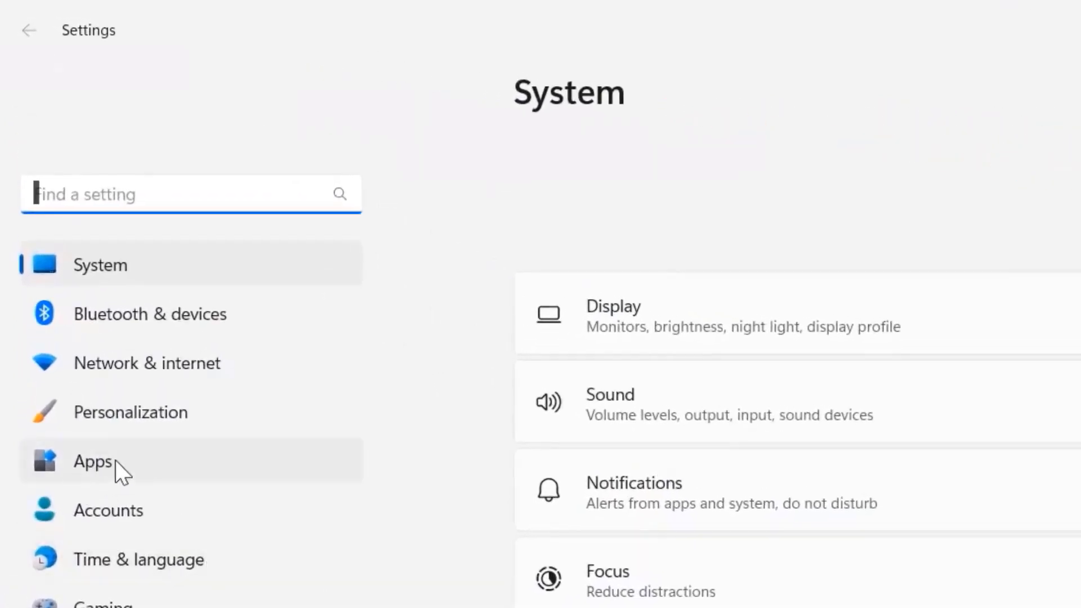
{"action": "left_click", "coordinate": [115, 459]}
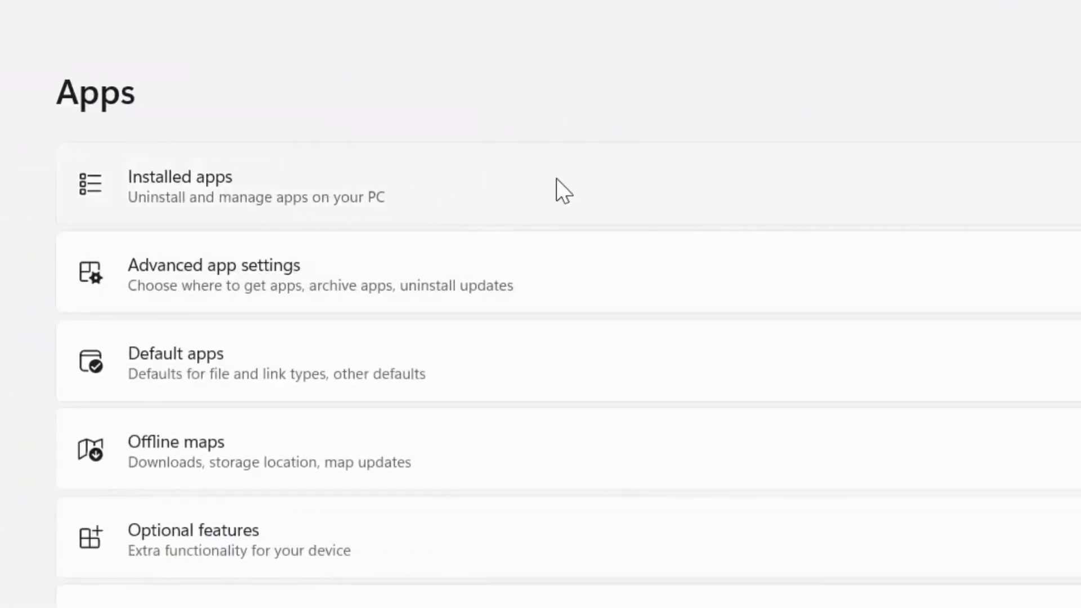
{"action": "left_click", "coordinate": [556, 179]}
Step: Scroll to Roblox in the installed apps list and open its Advanced options
{"action": "scroll", "coordinate": [466, 476], "scroll_direction": "down", "scroll_amount": 10}
{"action": "scroll", "coordinate": [465, 476], "scroll_direction": "down", "scroll_amount": 12}
{"action": "scroll", "coordinate": [465, 476], "scroll_direction": "down", "scroll_amount": 12}
{"action": "scroll", "coordinate": [465, 476], "scroll_direction": "down", "scroll_amount": 12}
{"action": "scroll", "coordinate": [465, 475], "scroll_direction": "down", "scroll_amount": 12}
{"action": "scroll", "coordinate": [465, 475], "scroll_direction": "down", "scroll_amount": 12}
{"action": "scroll", "coordinate": [465, 475], "scroll_direction": "down", "scroll_amount": 12}
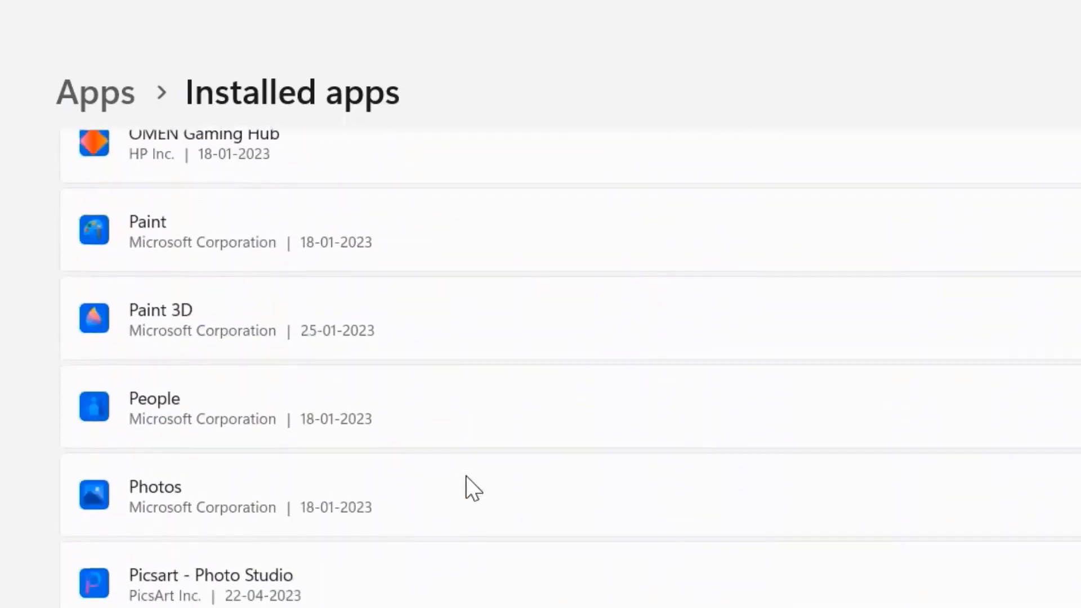
{"action": "scroll", "coordinate": [466, 475], "scroll_direction": "down", "scroll_amount": 5}
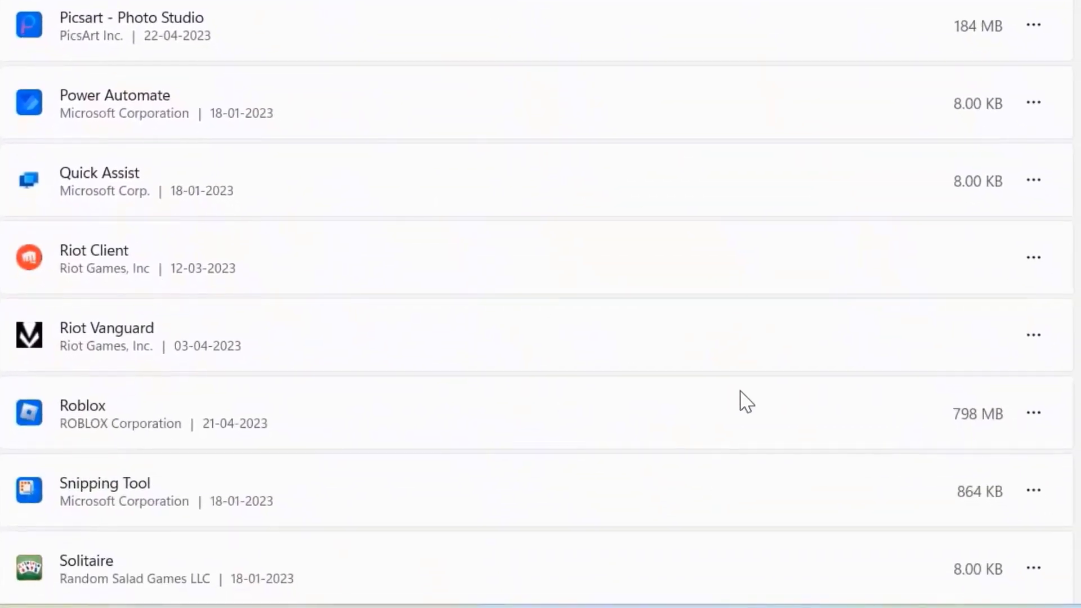
{"action": "left_click", "coordinate": [1034, 415]}
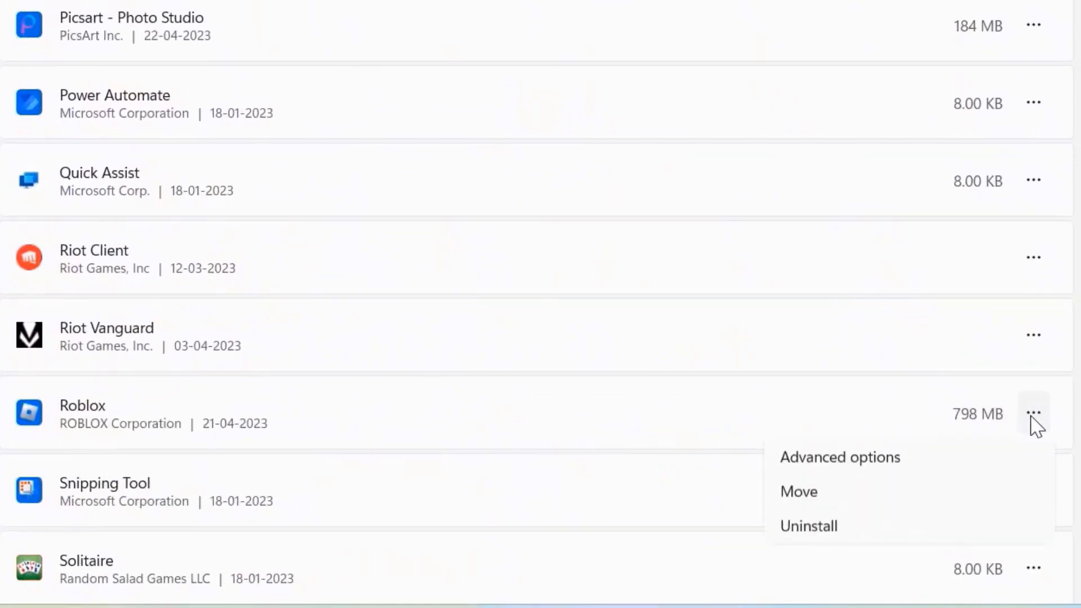
{"action": "left_click", "coordinate": [837, 466]}
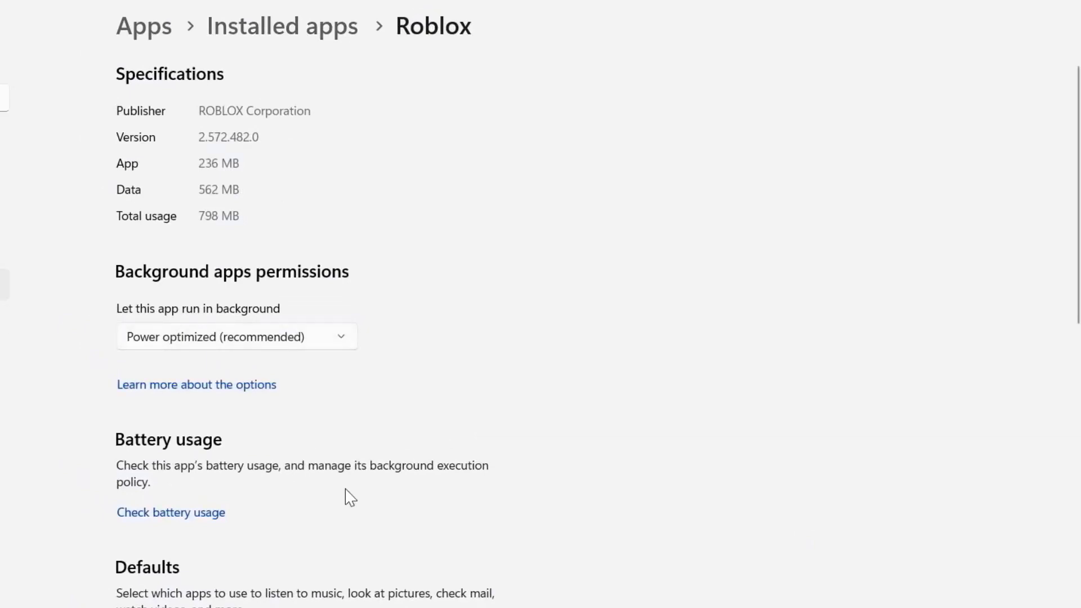
Step: Click Reset in the Reset section of Roblox's advanced options
{"action": "scroll", "coordinate": [345, 495], "scroll_direction": "down", "scroll_amount": 8}
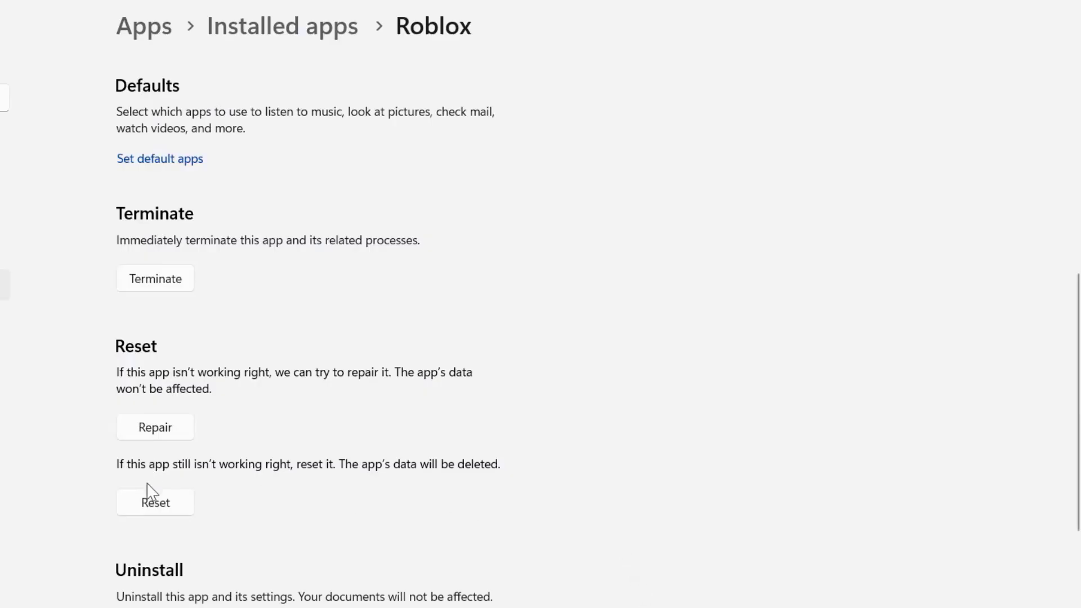
{"action": "left_click", "coordinate": [159, 506]}
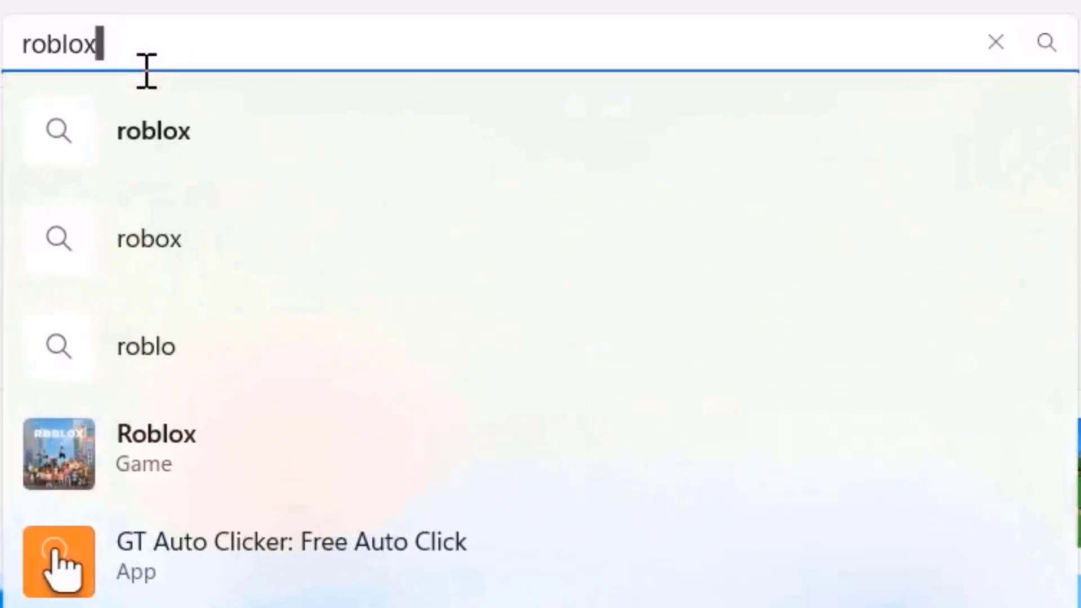
Step: Choose the Roblox Game suggestion to open its Microsoft Store product page
{"action": "left_click", "coordinate": [145, 447]}
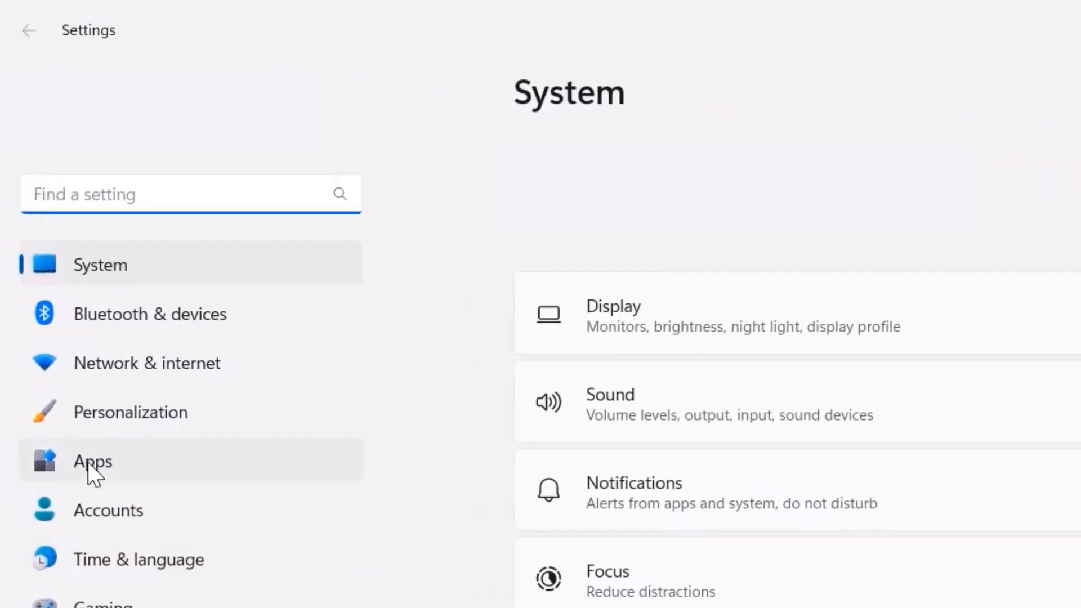
Step: Go to Apps > Installed apps and scroll down to Roblox in the list
{"action": "left_click", "coordinate": [119, 461]}
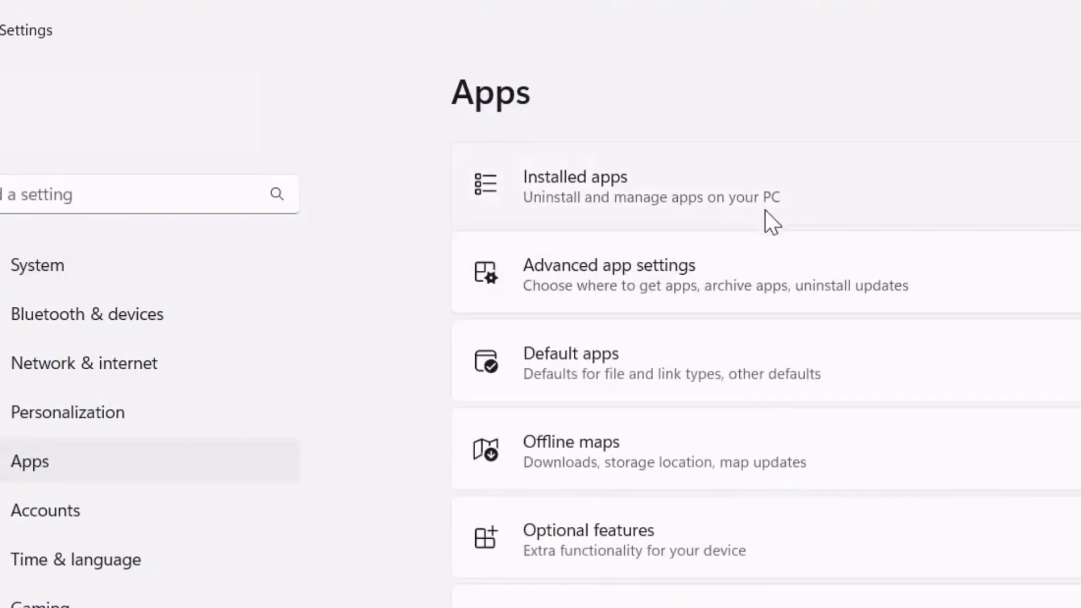
{"action": "left_click", "coordinate": [530, 198]}
{"action": "scroll", "coordinate": [530, 488], "scroll_direction": "down", "scroll_amount": 4}
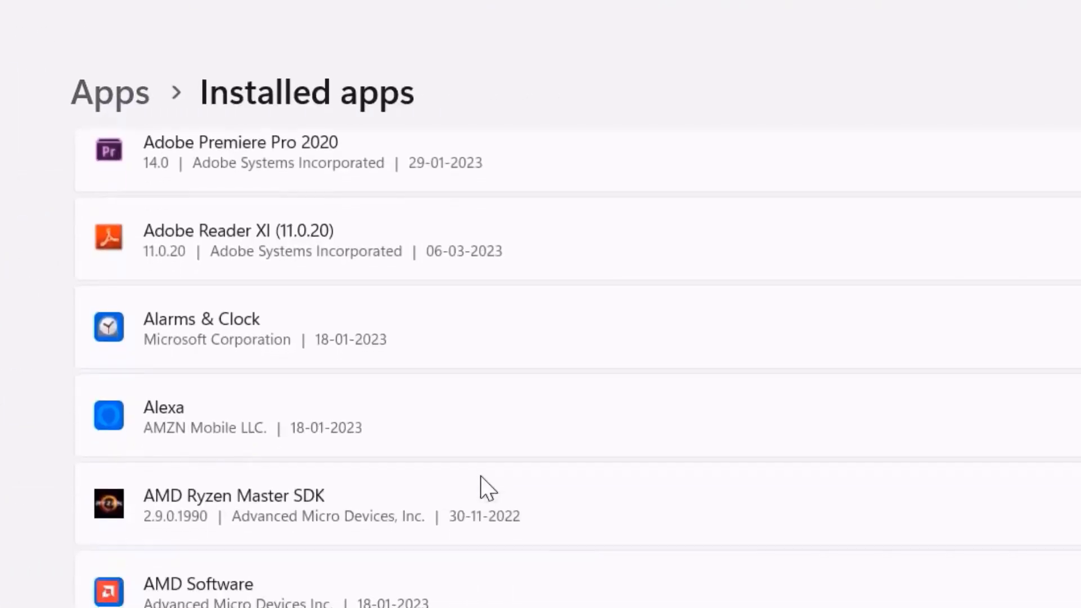
{"action": "scroll", "coordinate": [481, 477], "scroll_direction": "down", "scroll_amount": 12}
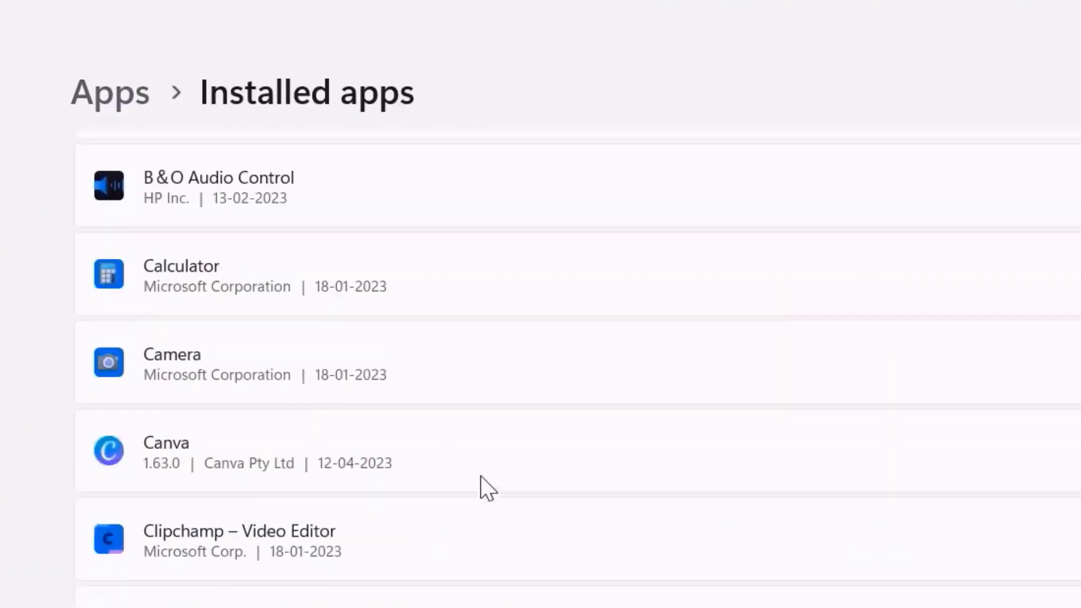
{"action": "scroll", "coordinate": [480, 477], "scroll_direction": "down", "scroll_amount": 15}
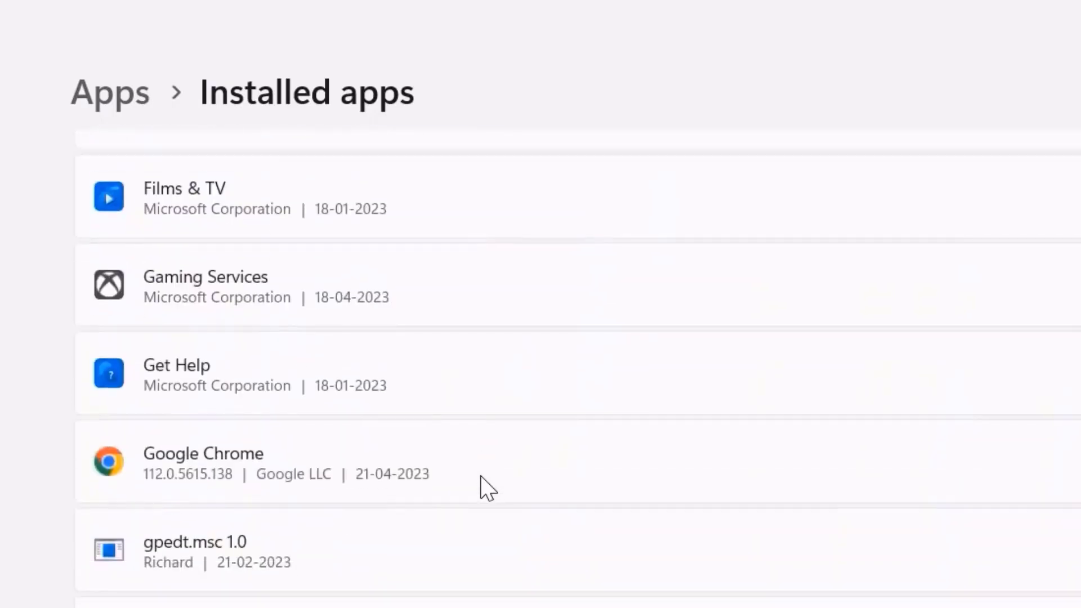
{"action": "scroll", "coordinate": [481, 477], "scroll_direction": "down", "scroll_amount": 15}
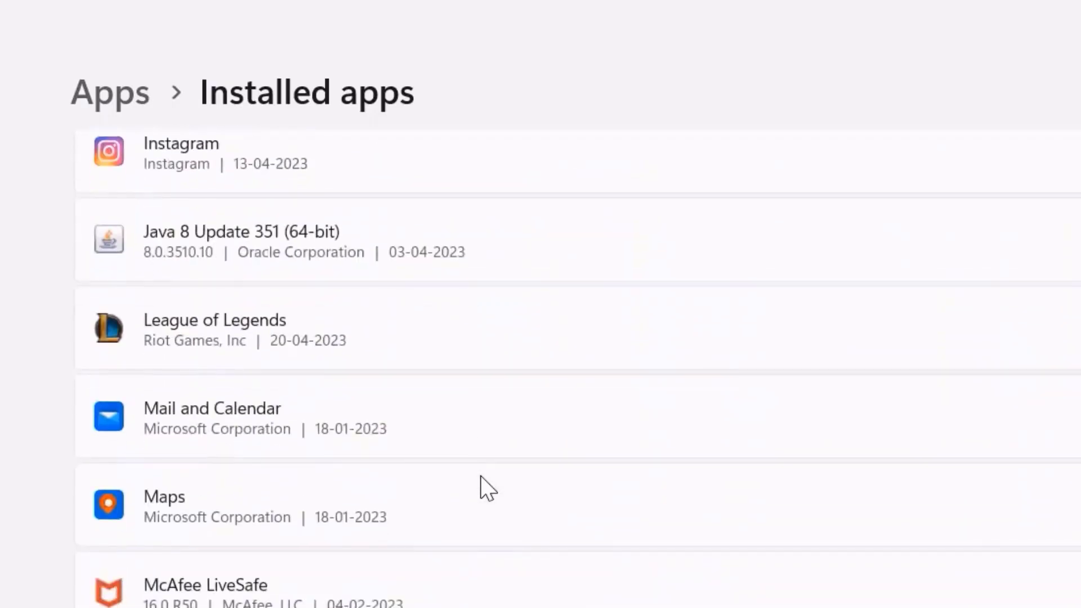
{"action": "scroll", "coordinate": [481, 476], "scroll_direction": "down", "scroll_amount": 15}
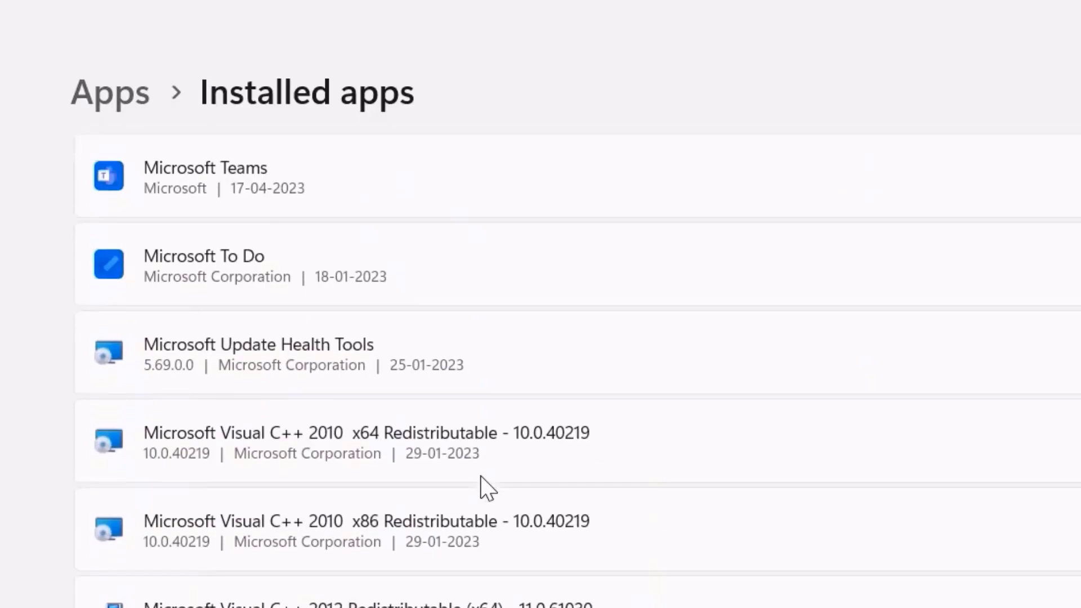
{"action": "scroll", "coordinate": [481, 476], "scroll_direction": "down", "scroll_amount": 15}
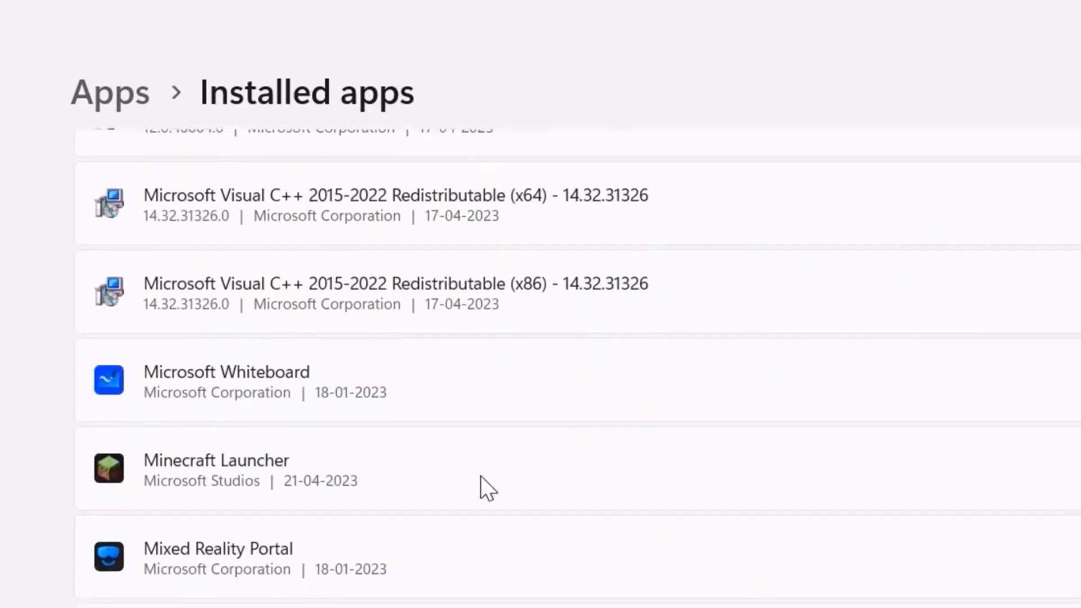
{"action": "scroll", "coordinate": [481, 476], "scroll_direction": "down", "scroll_amount": 15}
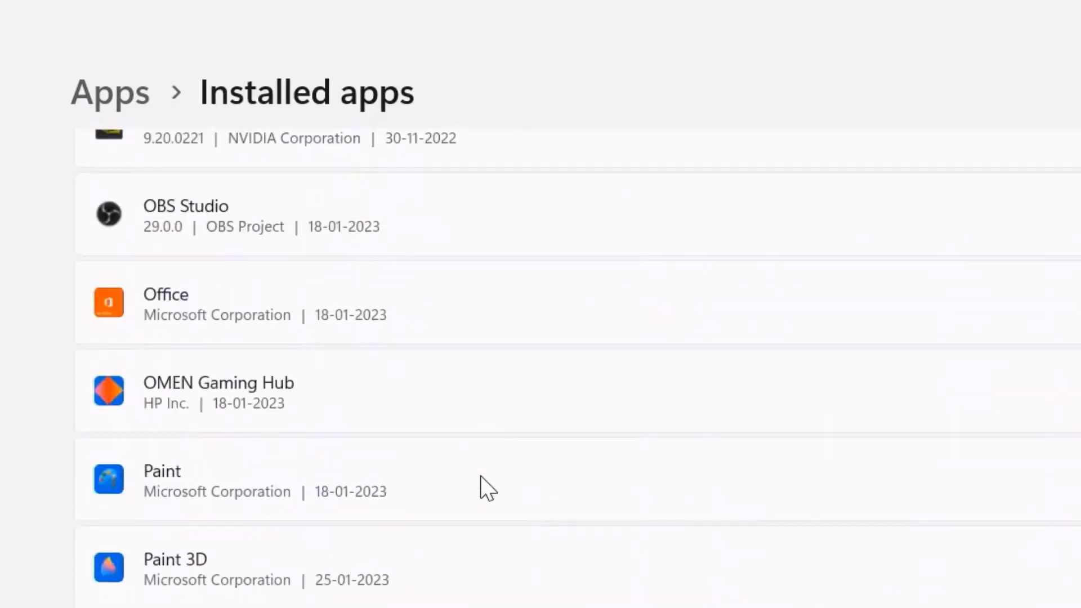
{"action": "scroll", "coordinate": [481, 476], "scroll_direction": "down", "scroll_amount": 6}
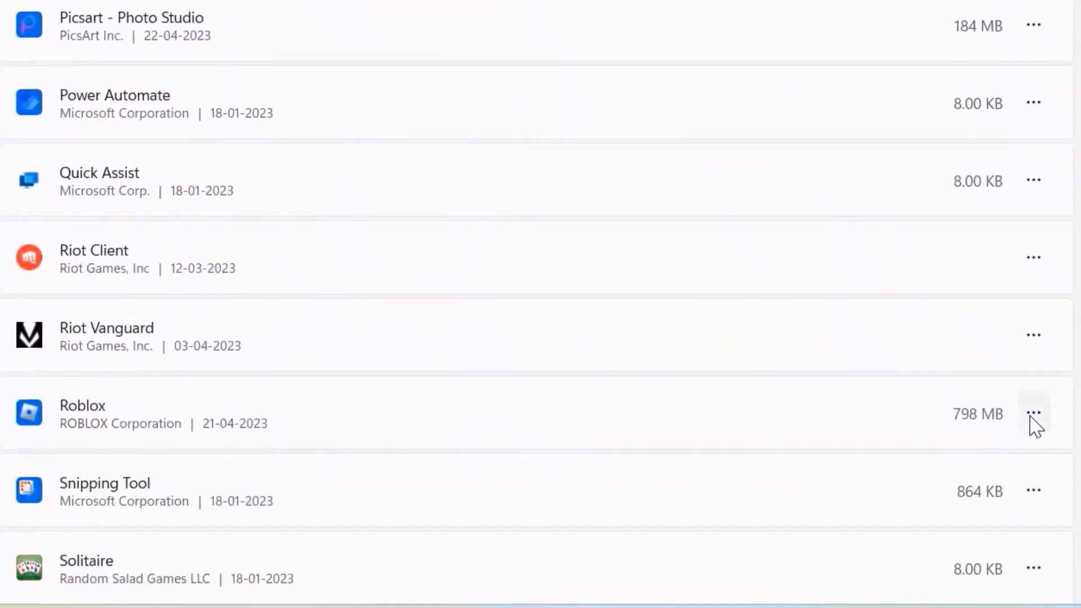
Step: Open Roblox's Advanced options from its ⋯ menu
{"action": "left_click", "coordinate": [1033, 415]}
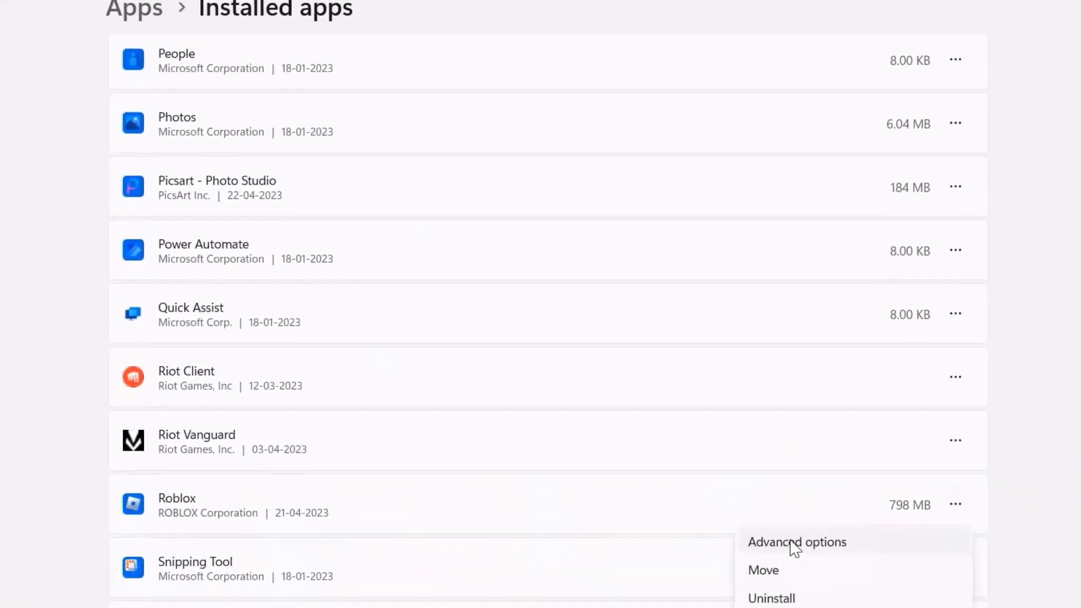
{"action": "left_click", "coordinate": [795, 543]}
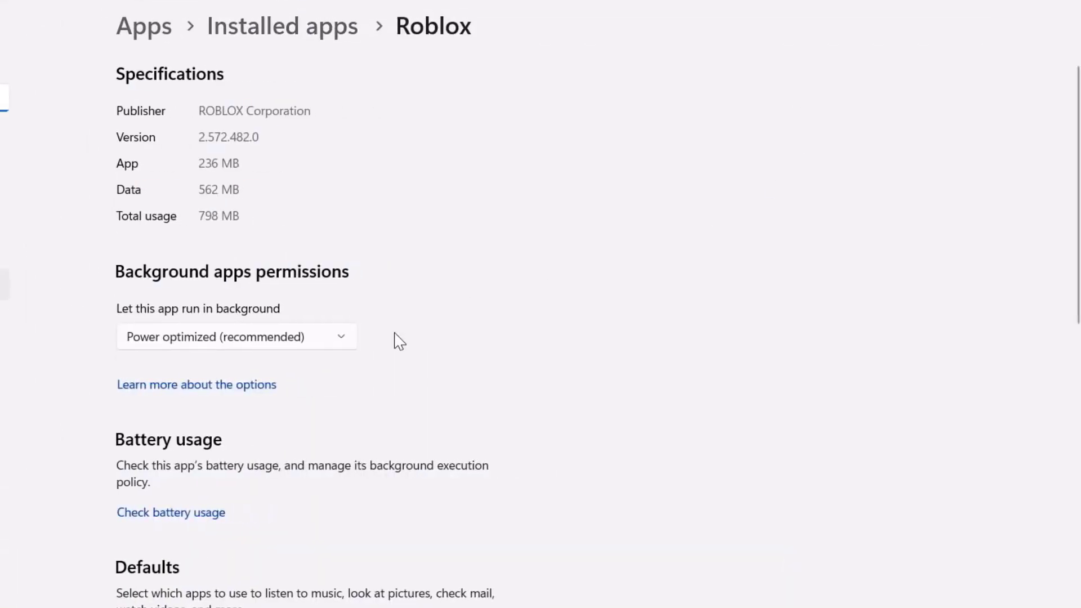
Step: Expand the 'Let this app run in background' dropdown for Roblox
{"action": "left_click", "coordinate": [344, 339]}
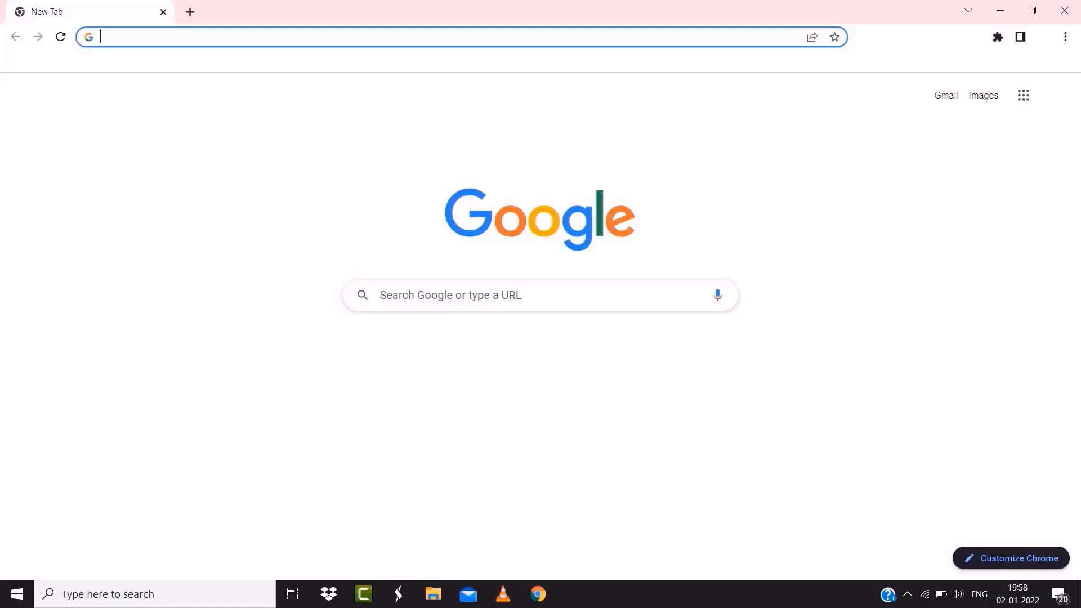
Step: Search Google for 'speed test' from the Chrome address bar
{"action": "type", "text": "speed test"}
{"action": "key", "text": "Return"}
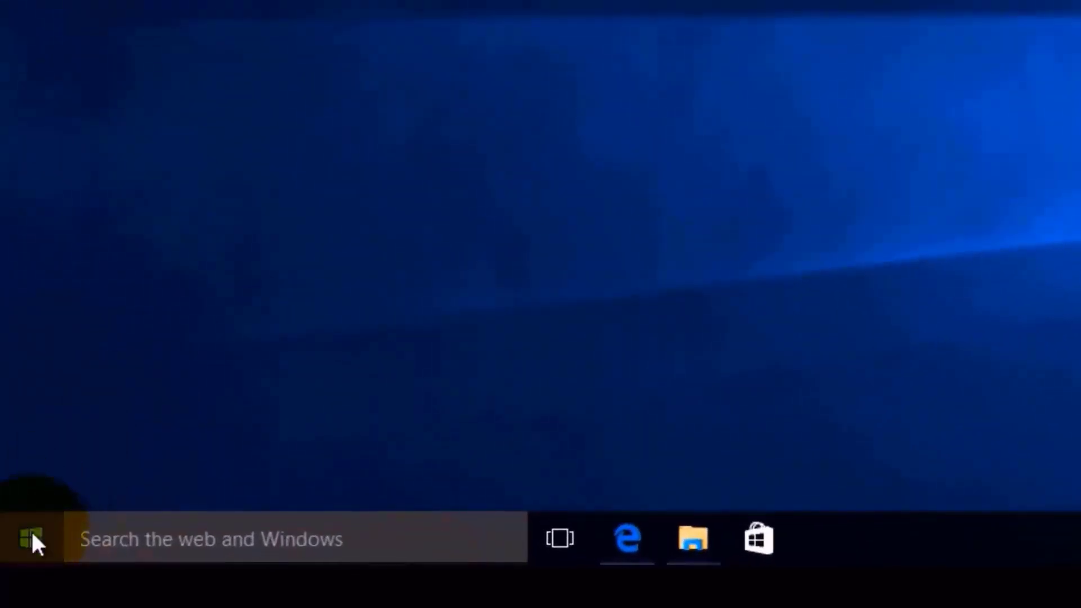
Step: Open the Start menu's Power options to reveal Restart
{"action": "left_click", "coordinate": [32, 535]}
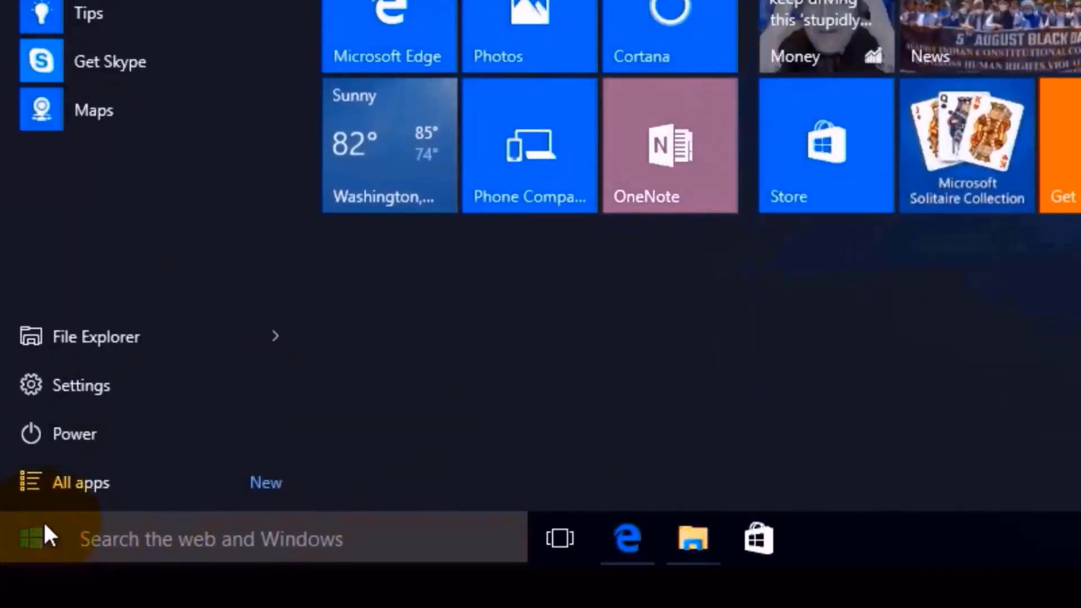
{"action": "left_click", "coordinate": [96, 438]}
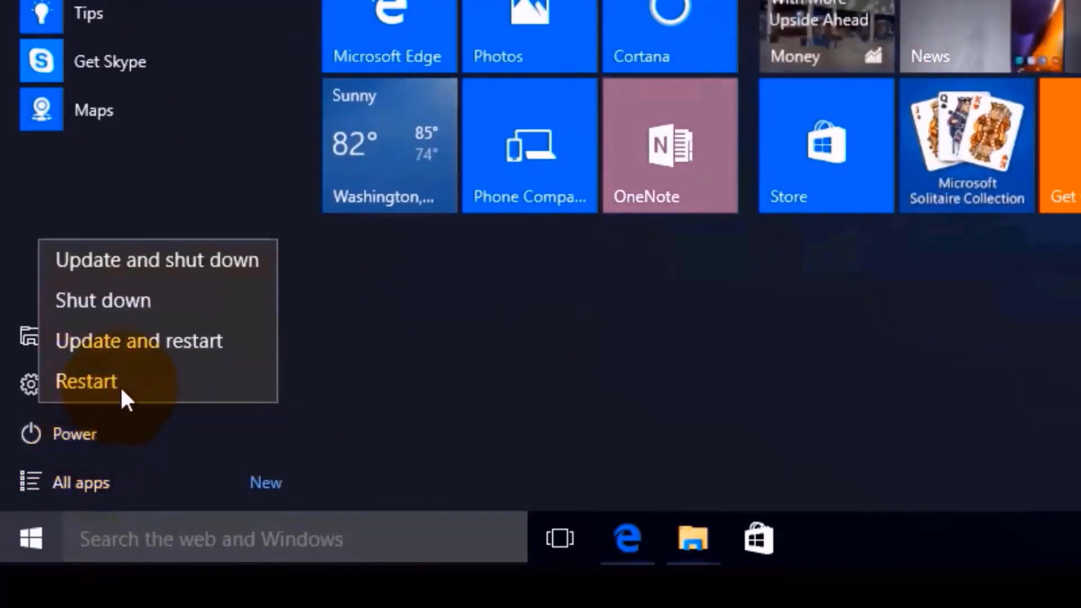